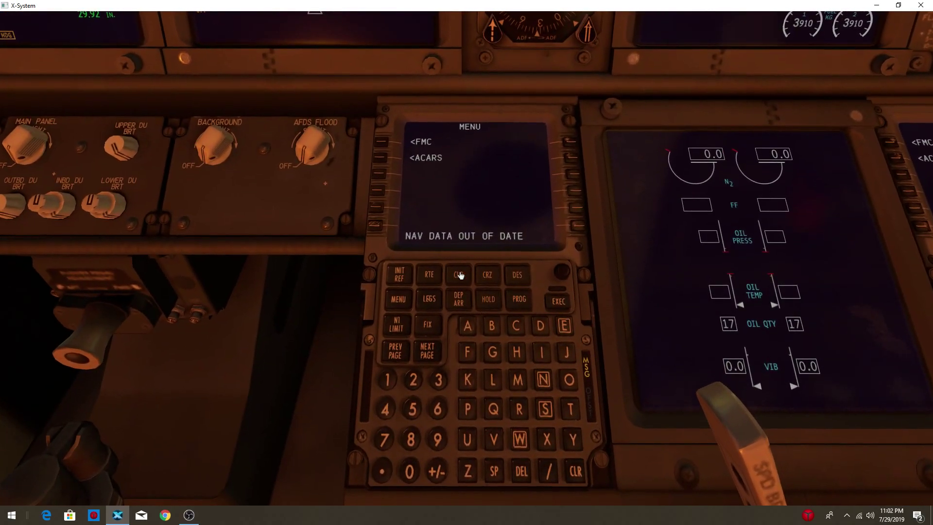
- Clear the out-of-date nav data message and go to the POS INIT page
{"action": "left_click", "coordinate": [575, 474]}
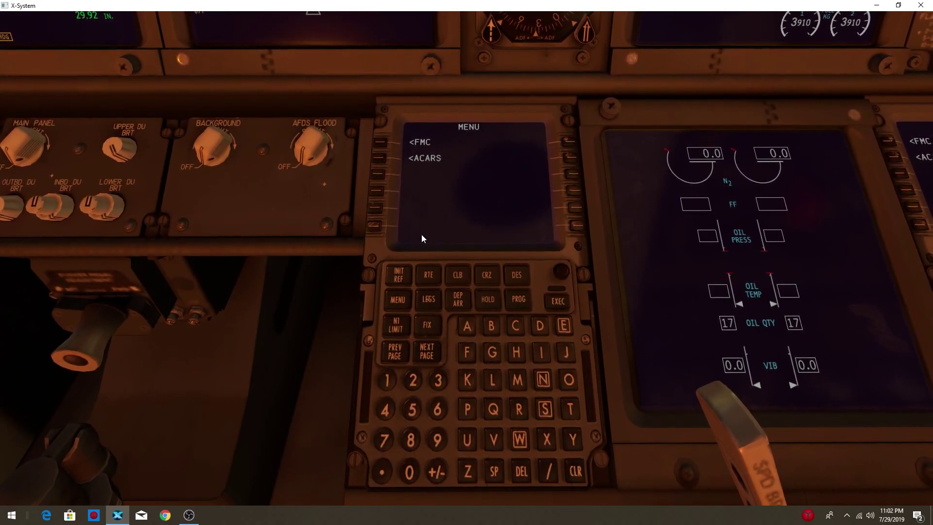
{"action": "left_click", "coordinate": [384, 144]}
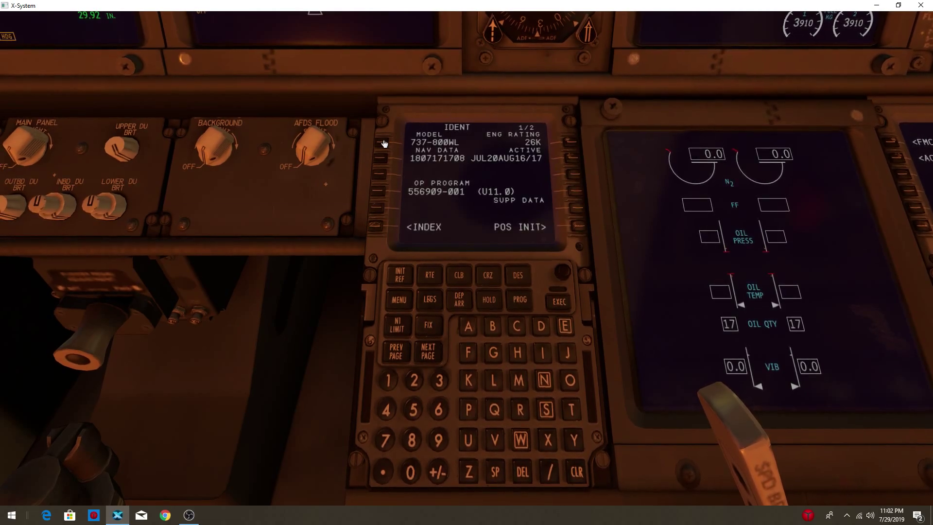
{"action": "left_click", "coordinate": [575, 226]}
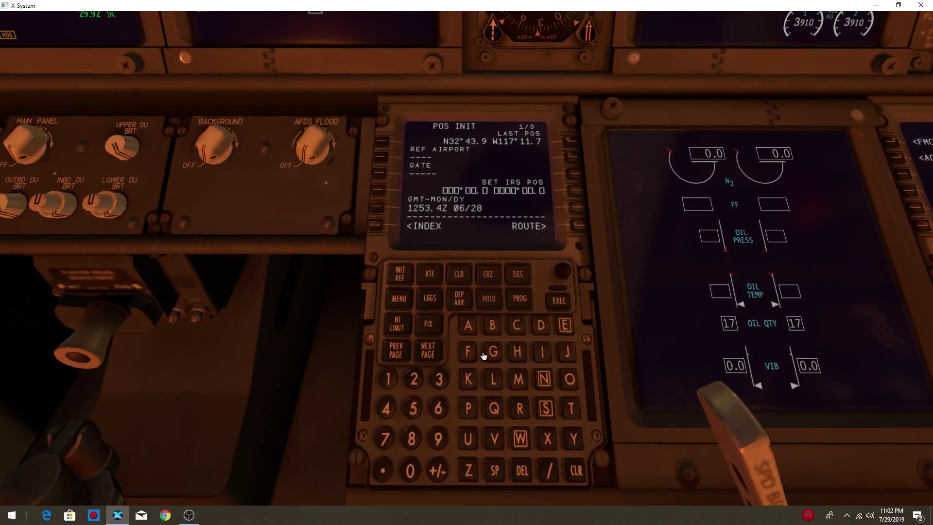
- Start typing the KSAN reference airport code, leaving KSA in the scratchpad
{"action": "left_click", "coordinate": [479, 382]}
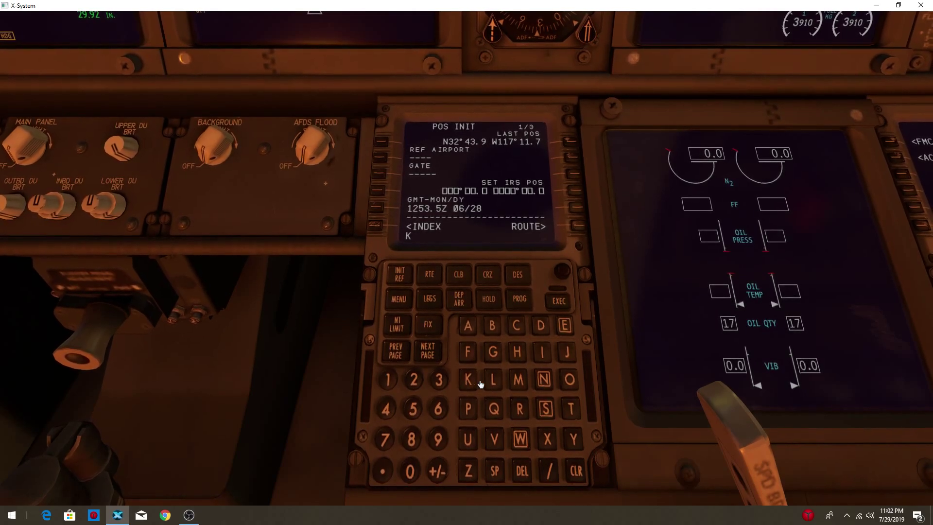
{"action": "left_click", "coordinate": [541, 409]}
{"action": "left_click", "coordinate": [467, 324]}
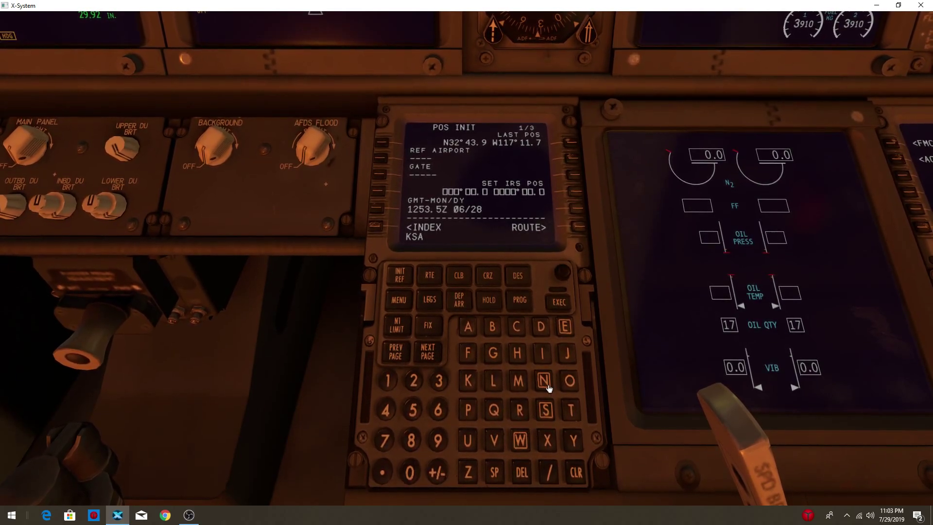
- Set KSAN as reference airport and gate 6, checking the gate in Flight Configuration
{"action": "left_click", "coordinate": [380, 160]}
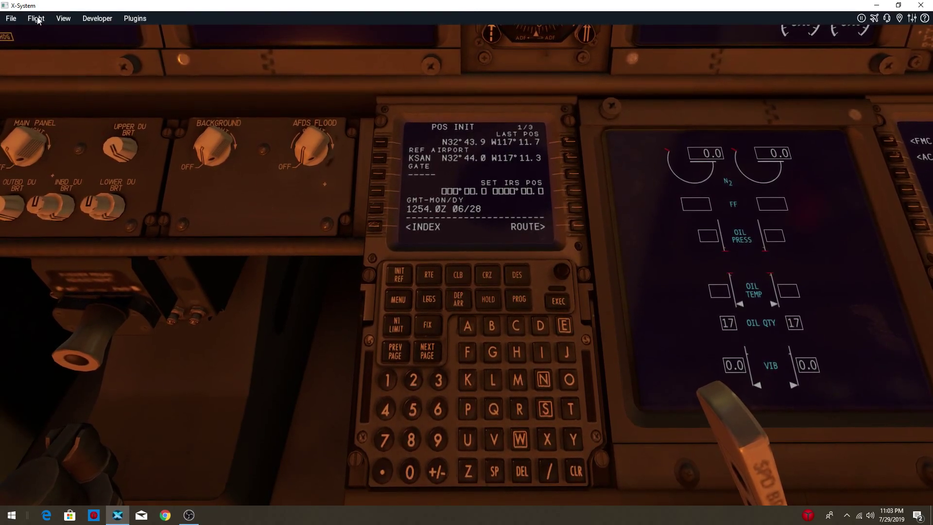
{"action": "left_click", "coordinate": [36, 17]}
{"action": "left_click", "coordinate": [39, 28]}
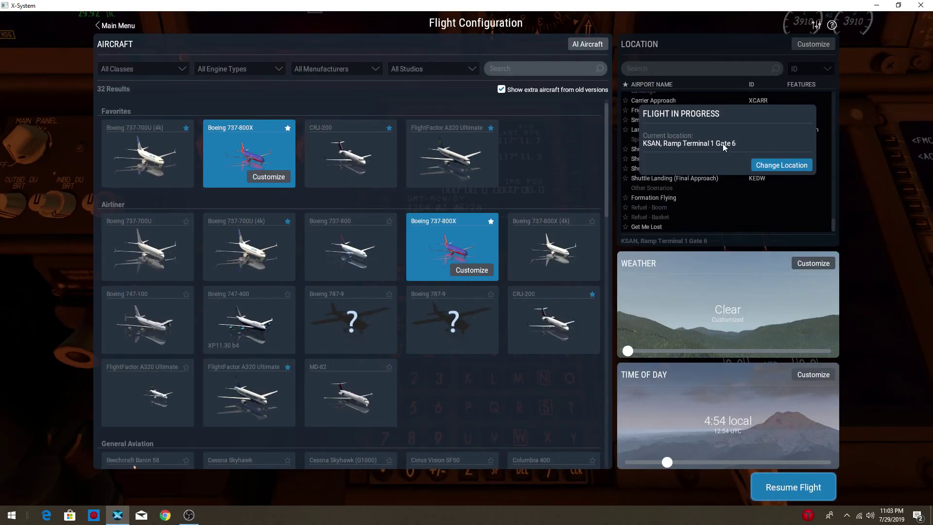
{"action": "left_click", "coordinate": [806, 489]}
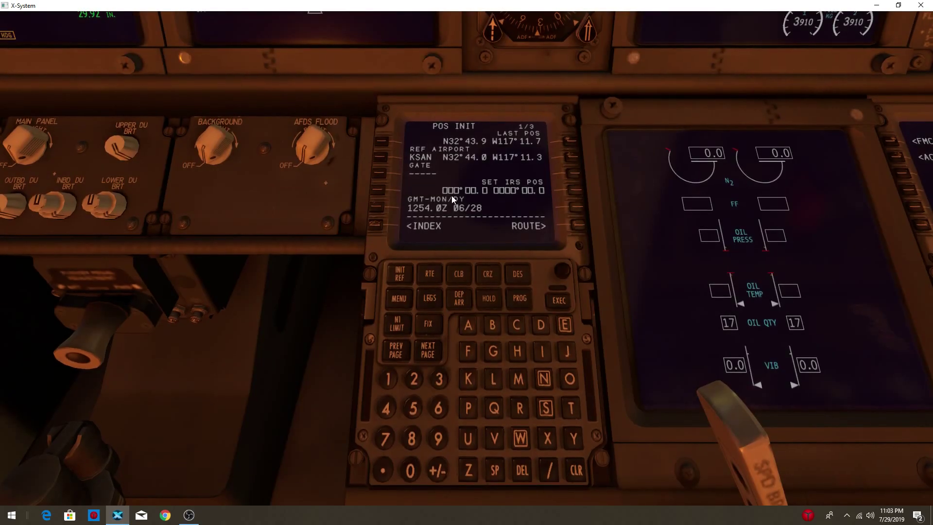
{"action": "left_click", "coordinate": [437, 408]}
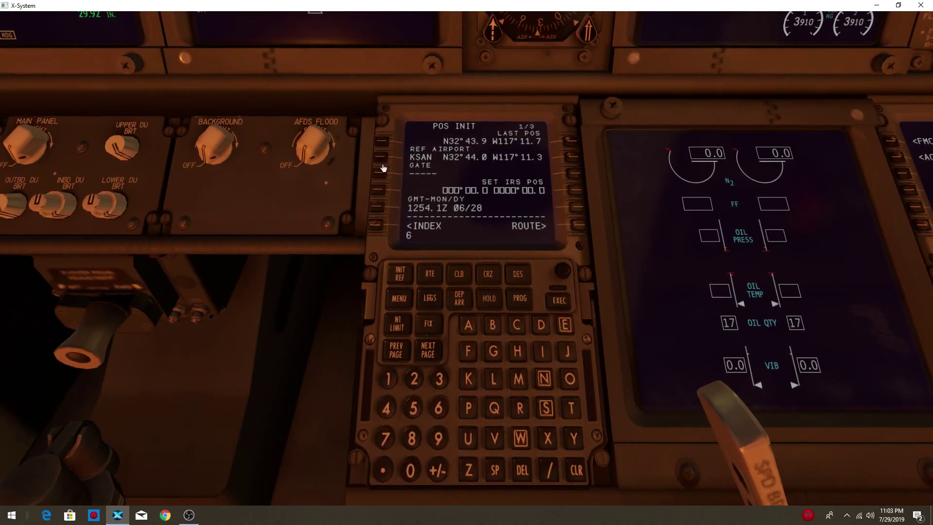
{"action": "left_click", "coordinate": [381, 174]}
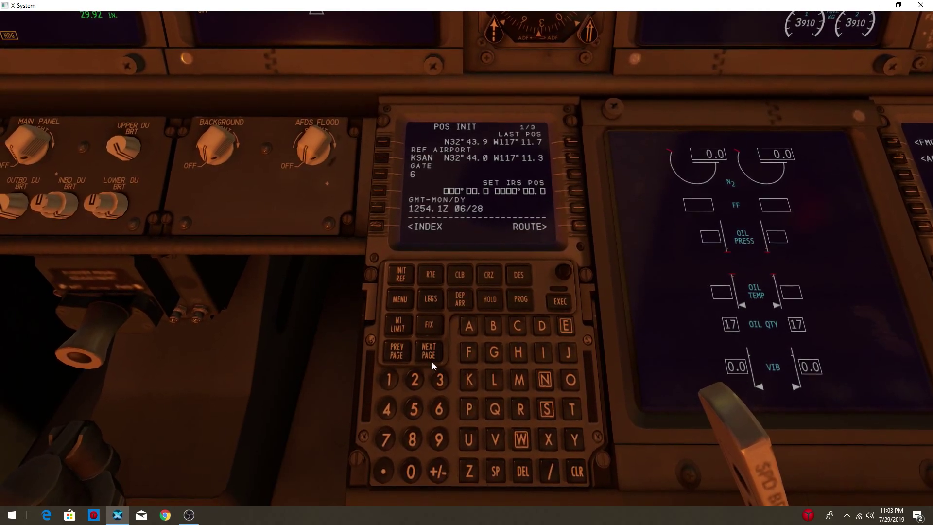
- Set the IRS position from the GPS L position N32°43.9 W117°11.7
{"action": "left_click", "coordinate": [428, 350]}
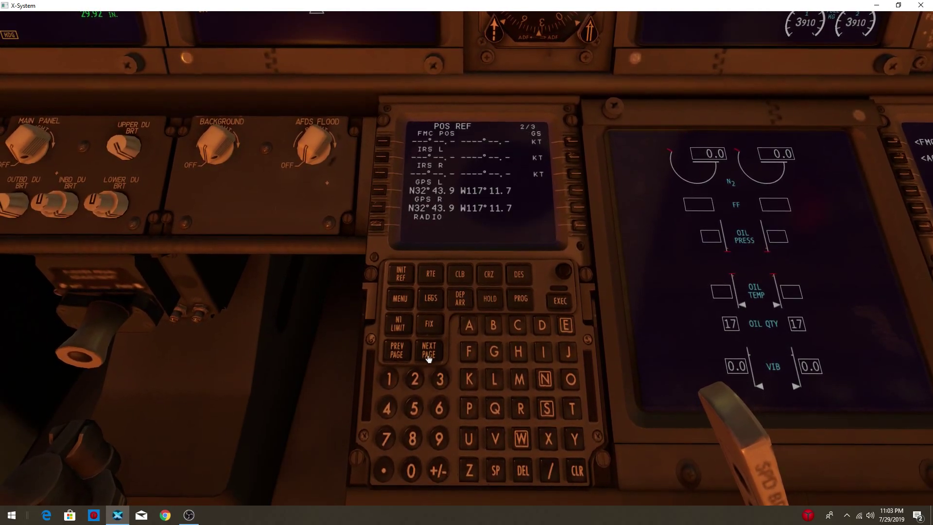
{"action": "left_click", "coordinate": [377, 191]}
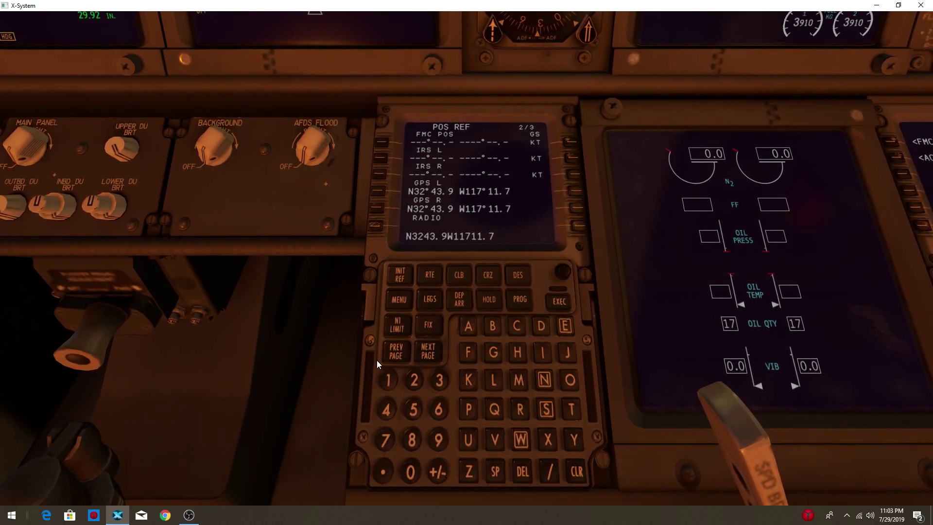
{"action": "left_click", "coordinate": [393, 352]}
{"action": "left_click", "coordinate": [570, 187]}
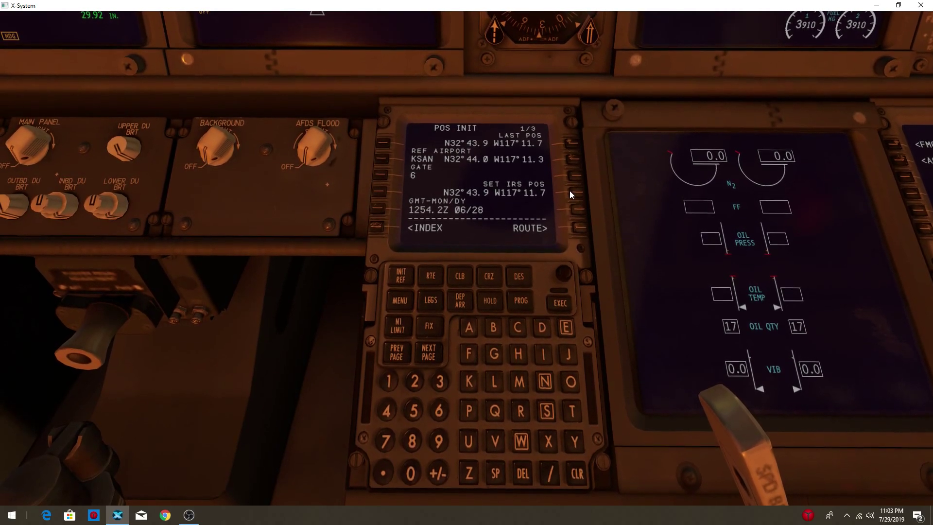
- On the route page, set origin KSAN and clear the scratchpad
{"action": "left_click", "coordinate": [575, 226]}
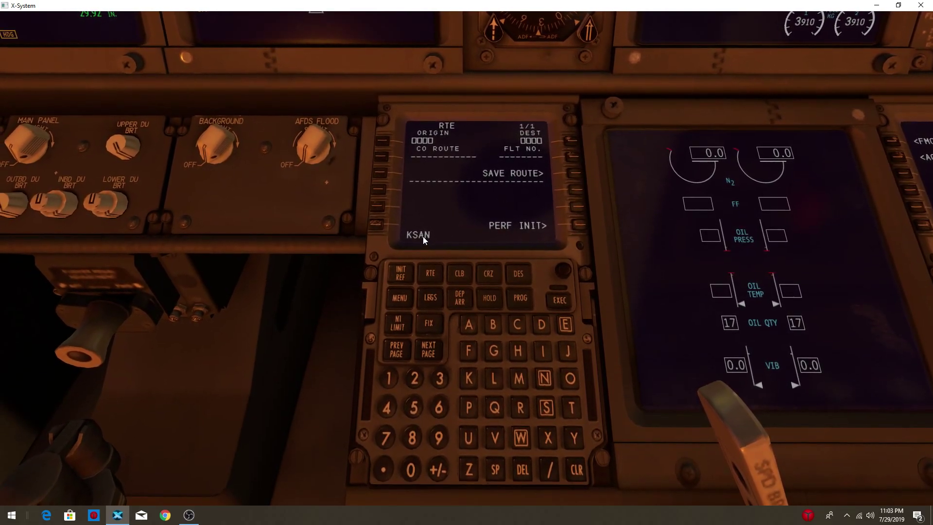
{"action": "left_click", "coordinate": [383, 140]}
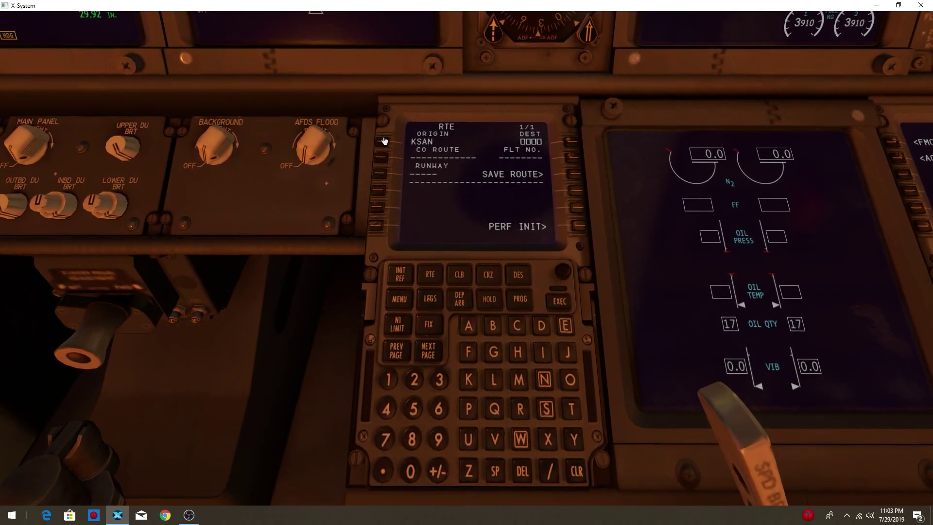
{"action": "left_click", "coordinate": [387, 143]}
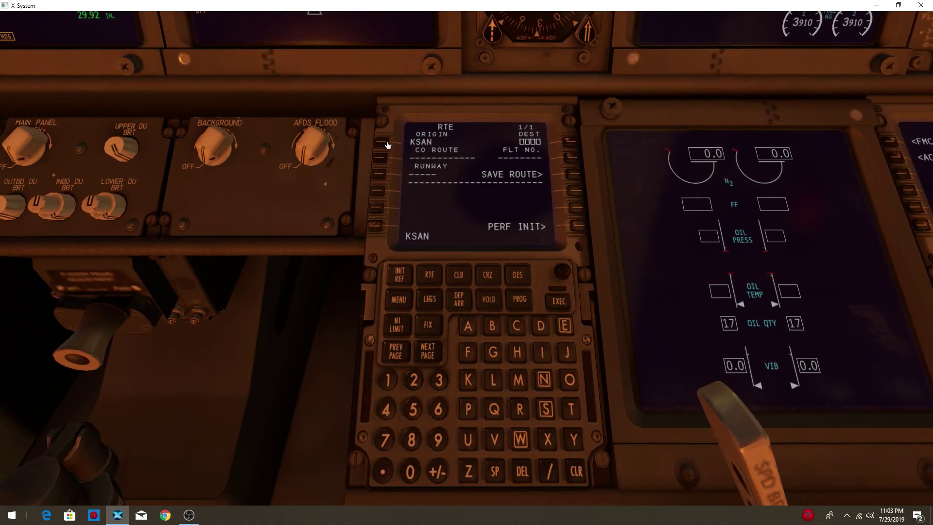
{"action": "left_click", "coordinate": [575, 473]}
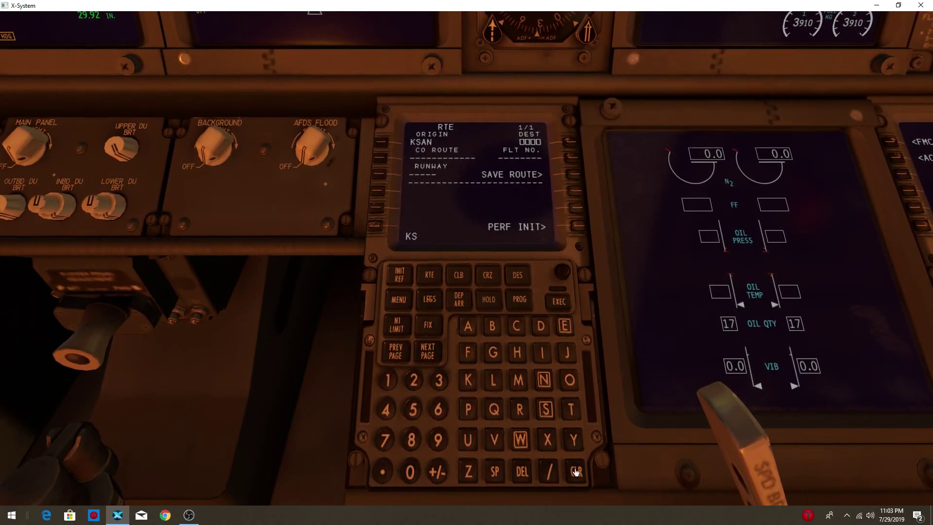
{"action": "left_click", "coordinate": [575, 472]}
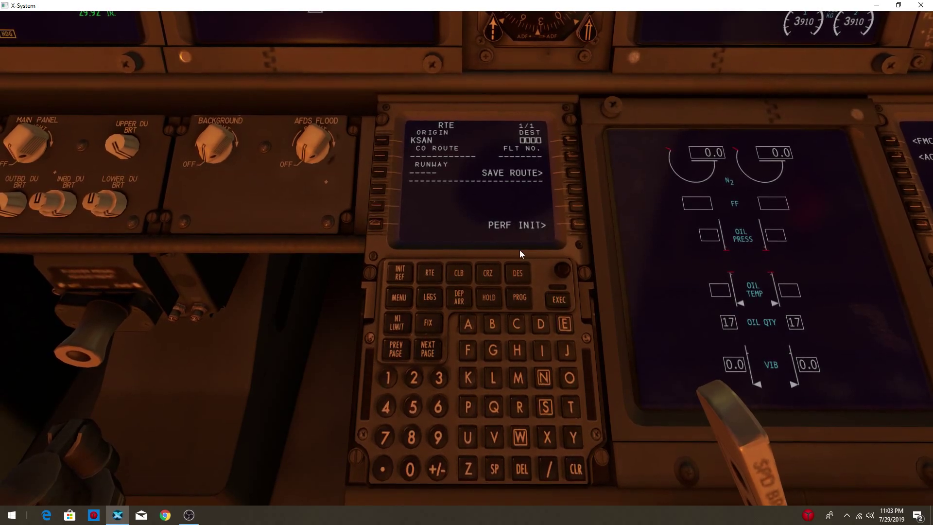
- Enter KPHX as the route destination
{"action": "left_click", "coordinate": [469, 378]}
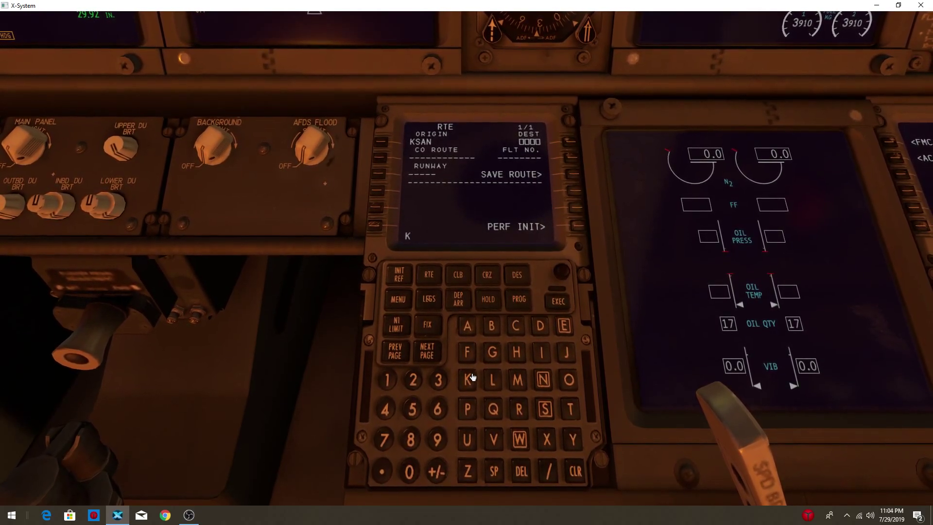
{"action": "left_click", "coordinate": [470, 411]}
{"action": "left_click", "coordinate": [518, 352]}
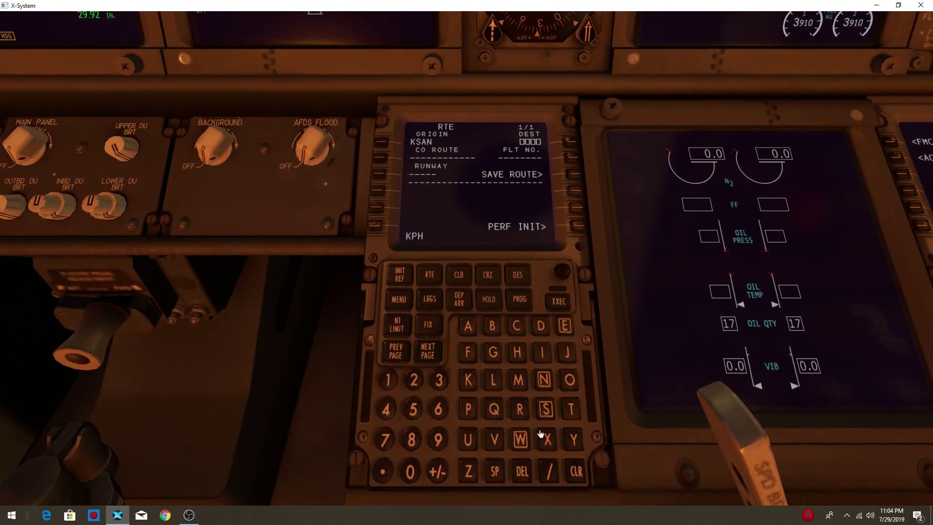
{"action": "left_click", "coordinate": [569, 142]}
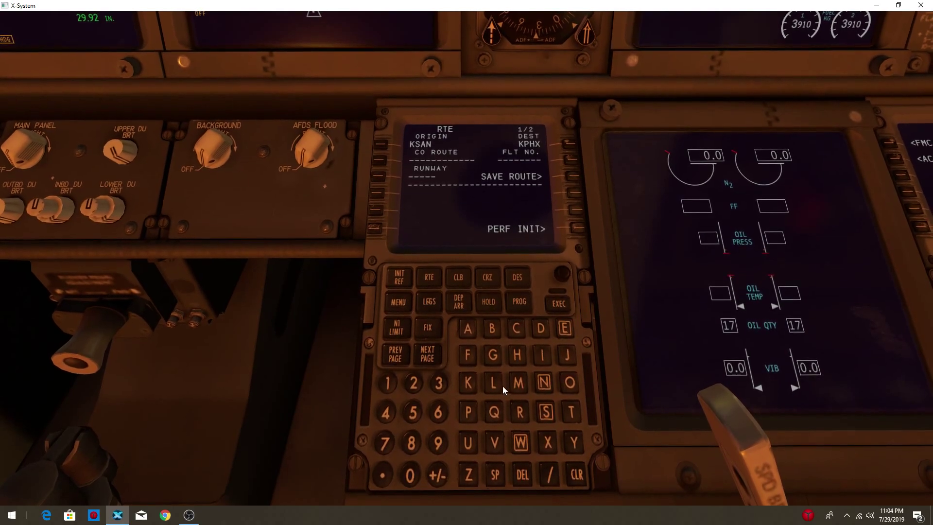
- Enter SWA258 as the flight number
{"action": "left_click", "coordinate": [546, 409]}
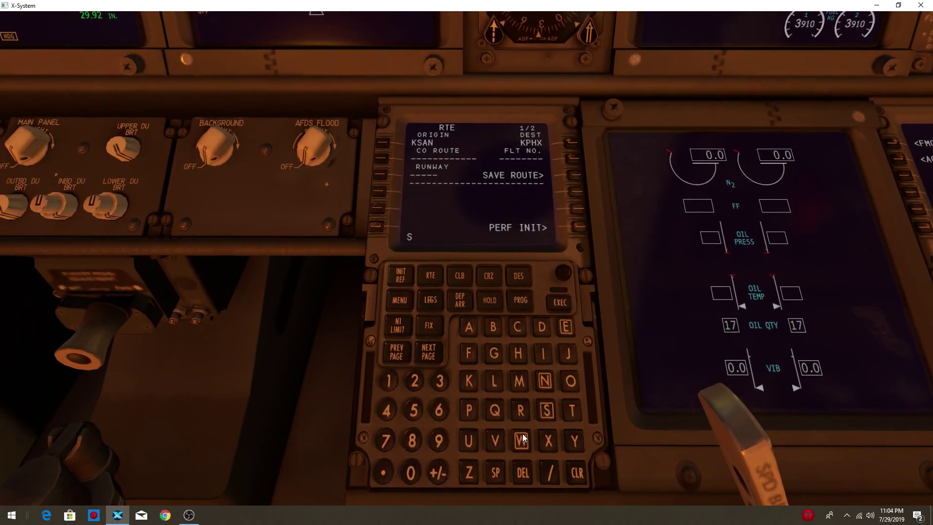
{"action": "left_click", "coordinate": [521, 440]}
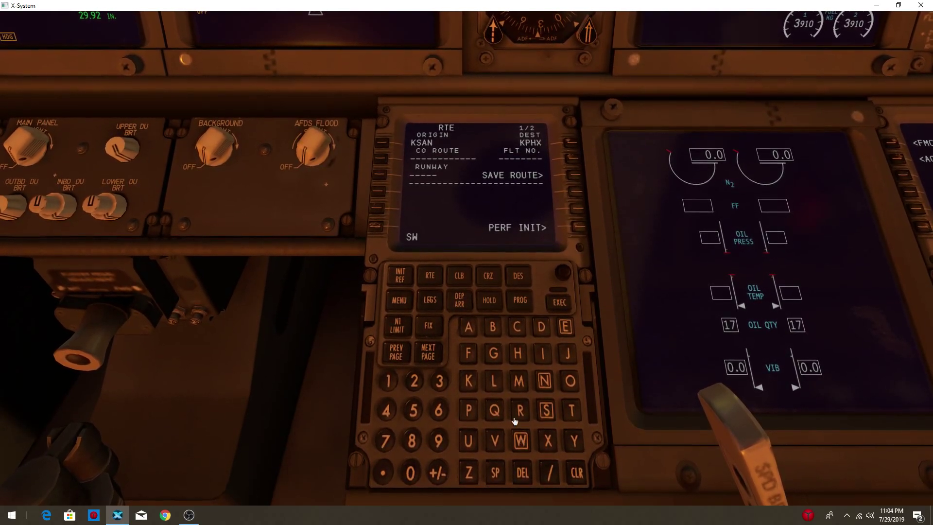
{"action": "left_click", "coordinate": [414, 381]}
{"action": "left_click", "coordinate": [413, 411]}
{"action": "left_click", "coordinate": [412, 441]}
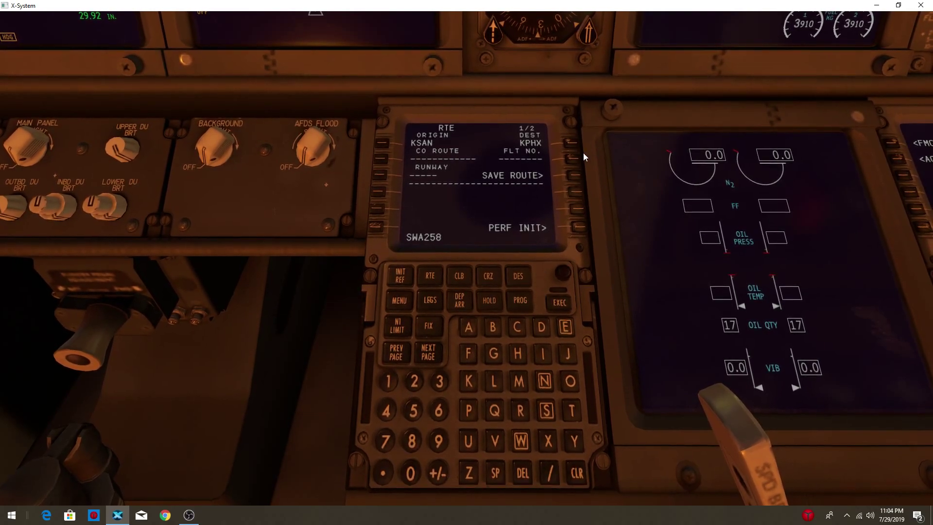
{"action": "left_click", "coordinate": [571, 156]}
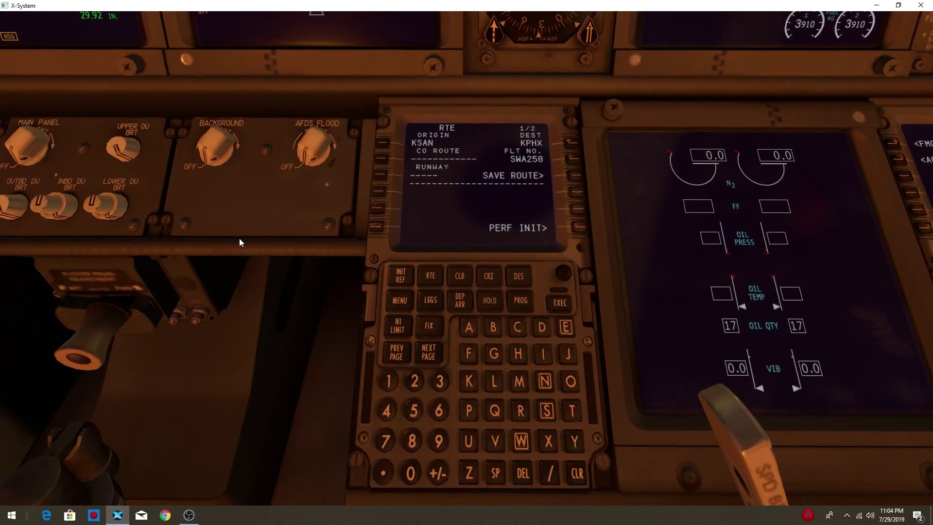
- Enter departure runway 27, then bring up PERF INIT showing ZFW 47.1 and gross weight 55.1
{"action": "left_click", "coordinate": [414, 379]}
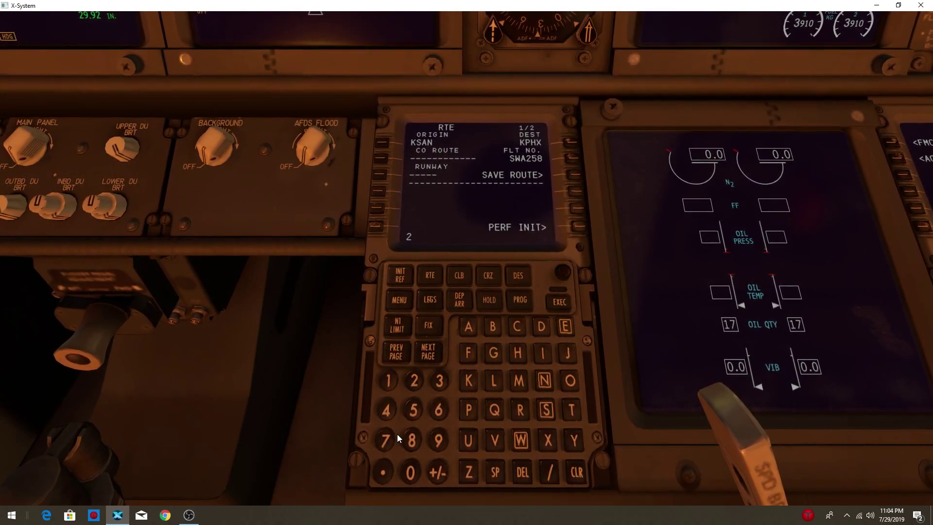
{"action": "left_click", "coordinate": [383, 173]}
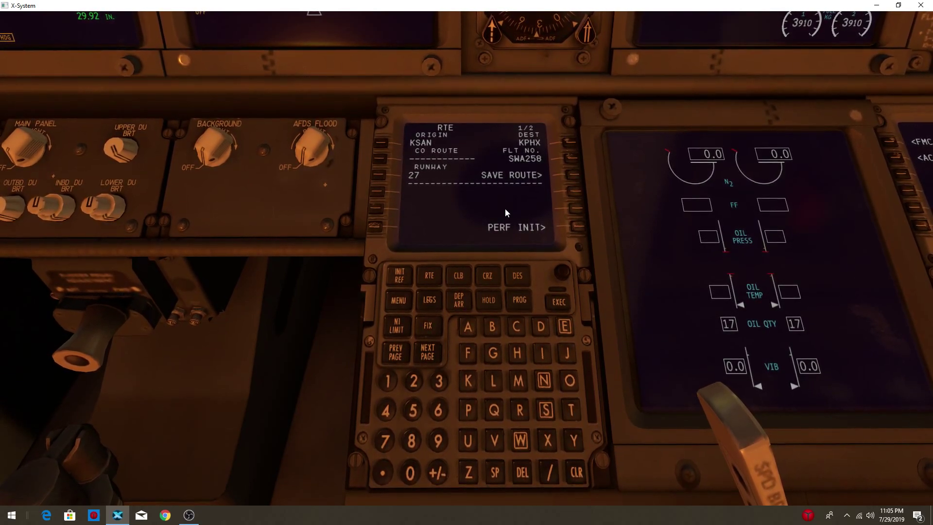
{"action": "left_click", "coordinate": [575, 228]}
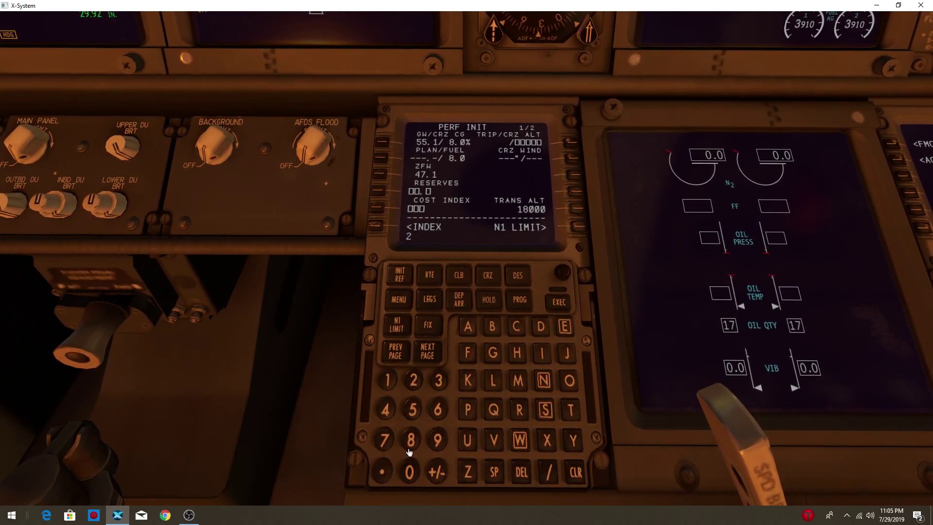
- Set the reserve fuel to 20.7
{"action": "left_click", "coordinate": [408, 473]}
{"action": "left_click", "coordinate": [382, 473]}
{"action": "left_click", "coordinate": [384, 440]}
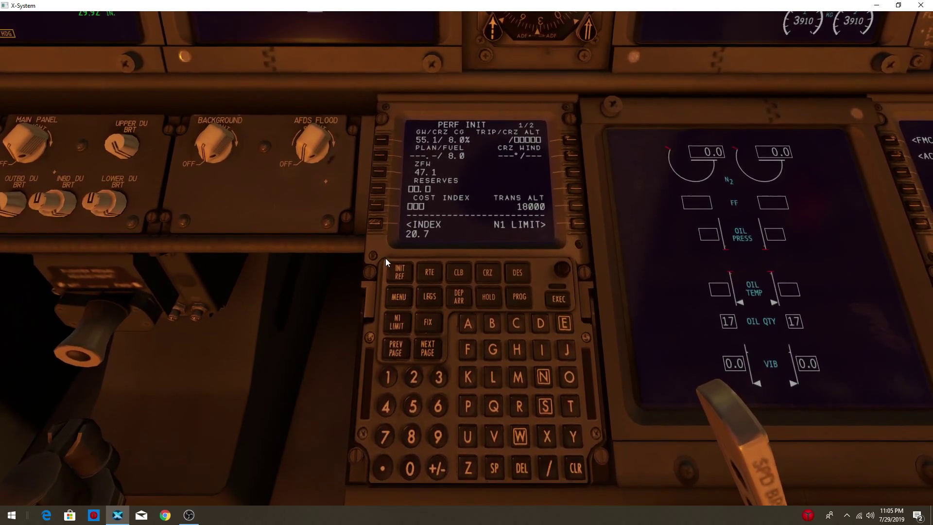
{"action": "left_click", "coordinate": [380, 191]}
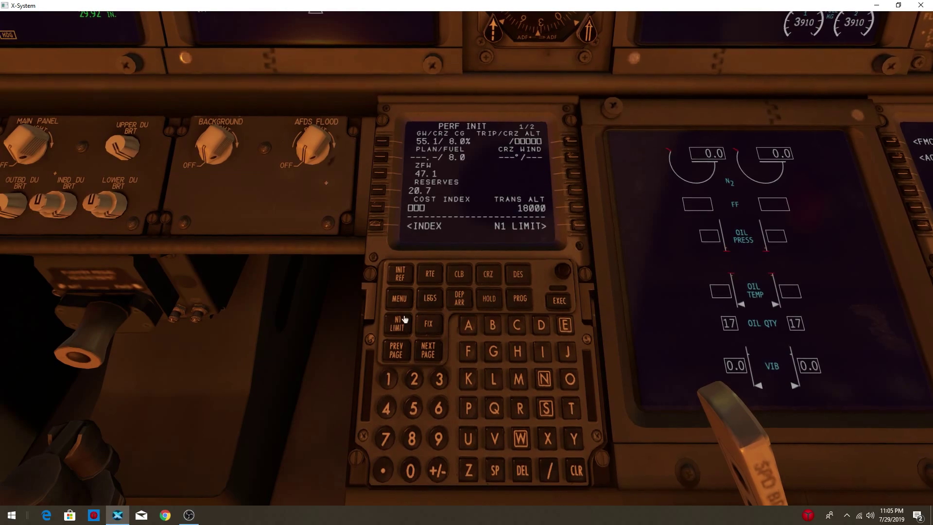
- Set the cost index to 10
{"action": "left_click", "coordinate": [384, 379]}
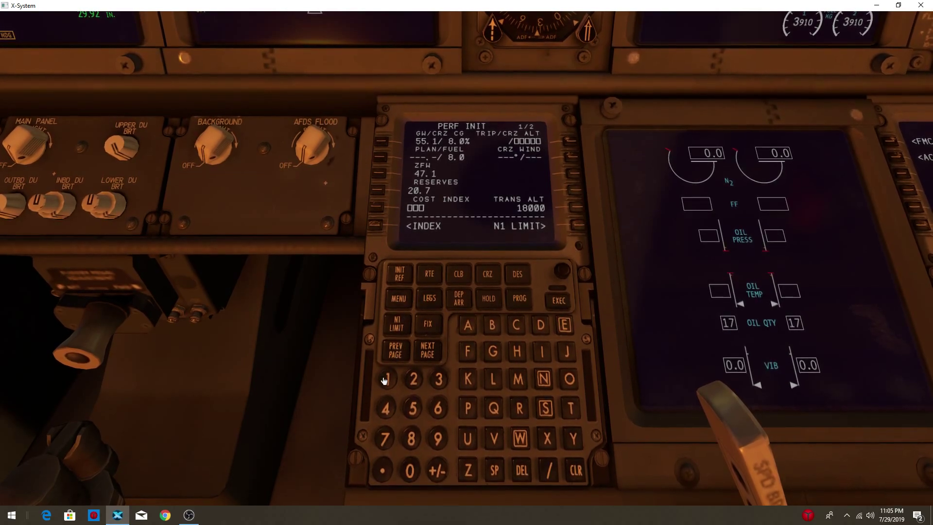
{"action": "left_click", "coordinate": [410, 469]}
{"action": "left_click", "coordinate": [411, 470]}
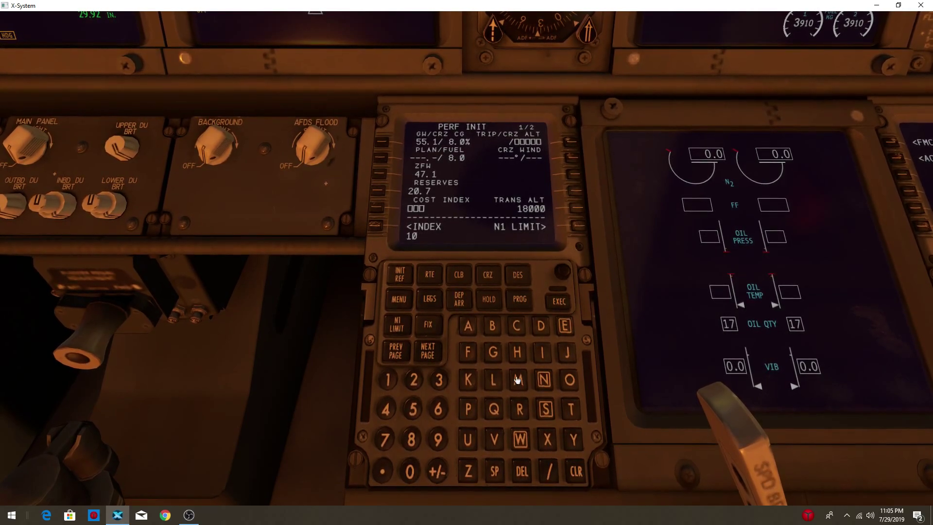
{"action": "left_click", "coordinate": [374, 205]}
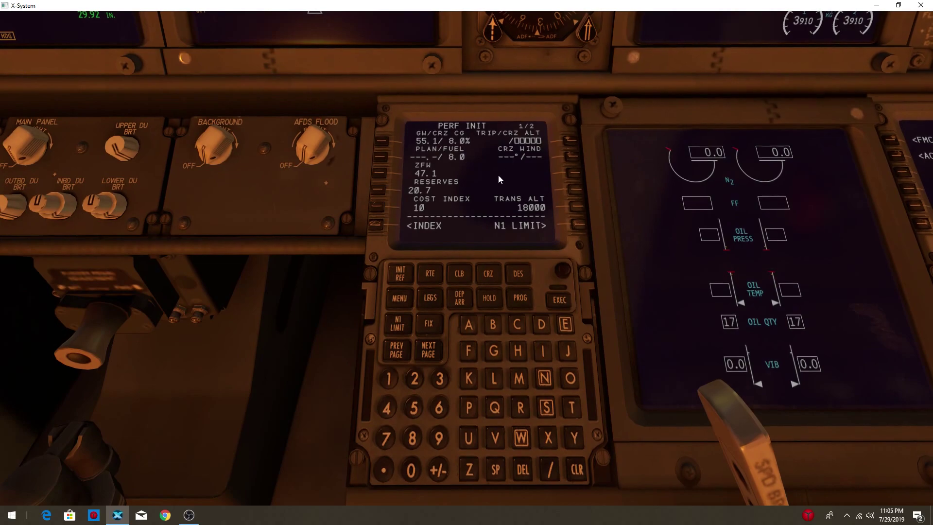
- Dial the overhead pressurization FLT ALT to 24500, then look back down at the FMC
{"action": "key", "text": "ctrl+KP_8"}
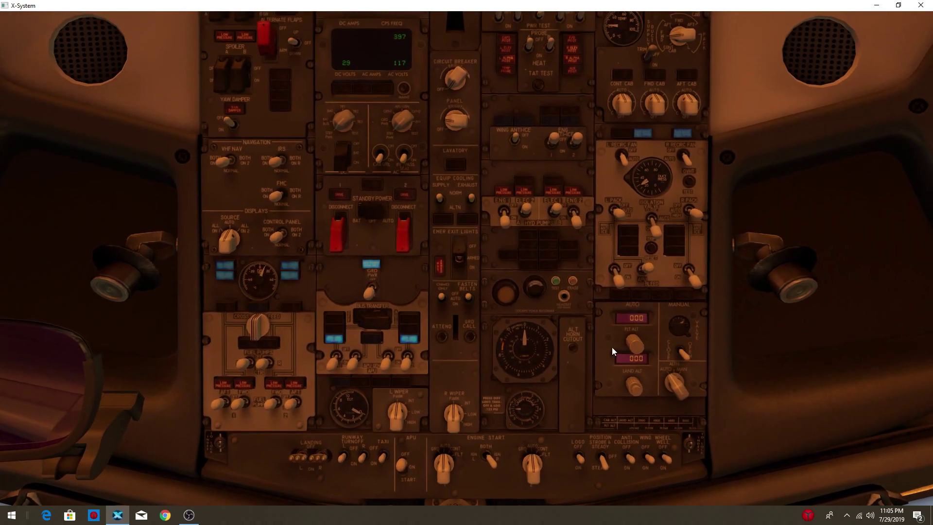
{"action": "left_click", "coordinate": [638, 346]}
{"action": "scroll", "coordinate": [638, 346], "scroll_direction": "up", "scroll_amount": 20}
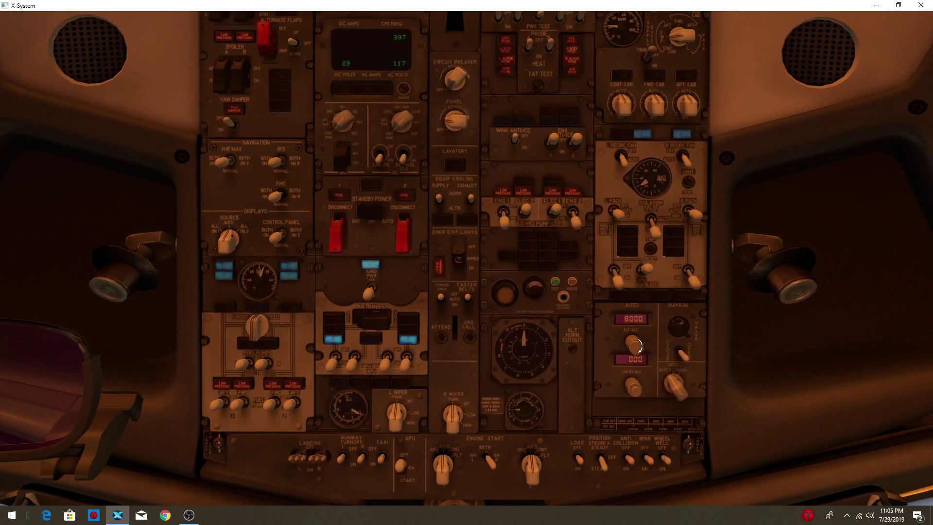
{"action": "scroll", "coordinate": [638, 346], "scroll_direction": "up", "scroll_amount": 16}
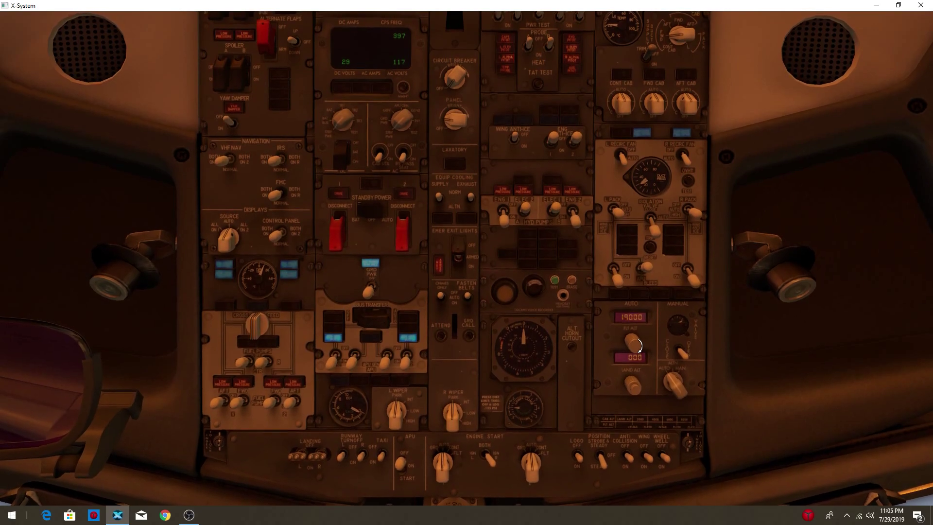
{"action": "scroll", "coordinate": [638, 346], "scroll_direction": "down", "scroll_amount": 1}
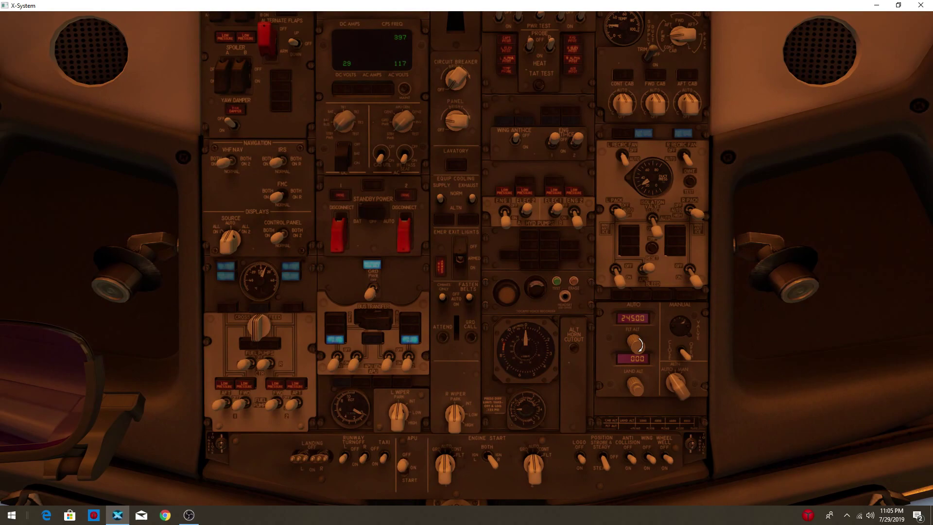
{"action": "key", "text": "KP_2"}
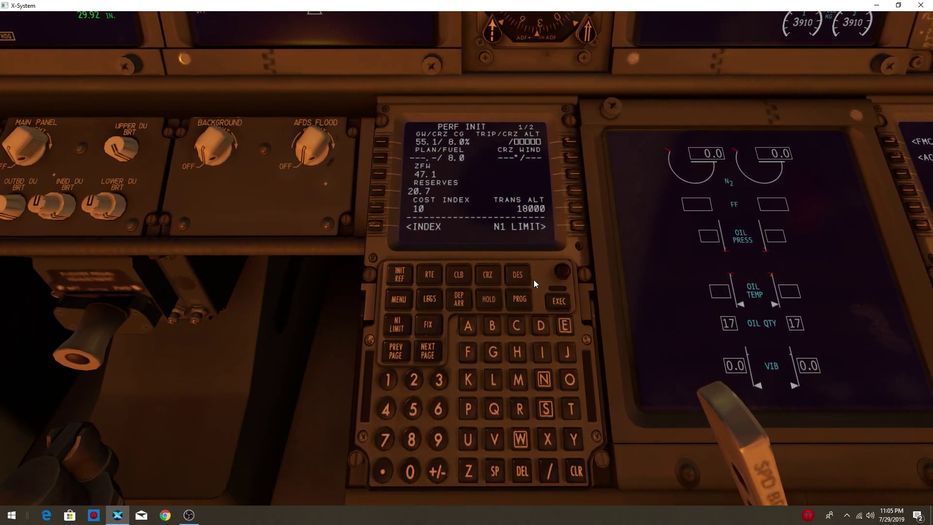
- On the N1 LIMIT page, select 26K takeoff thrust for 98.7 N1 at OAT +15°C
{"action": "left_click", "coordinate": [577, 225]}
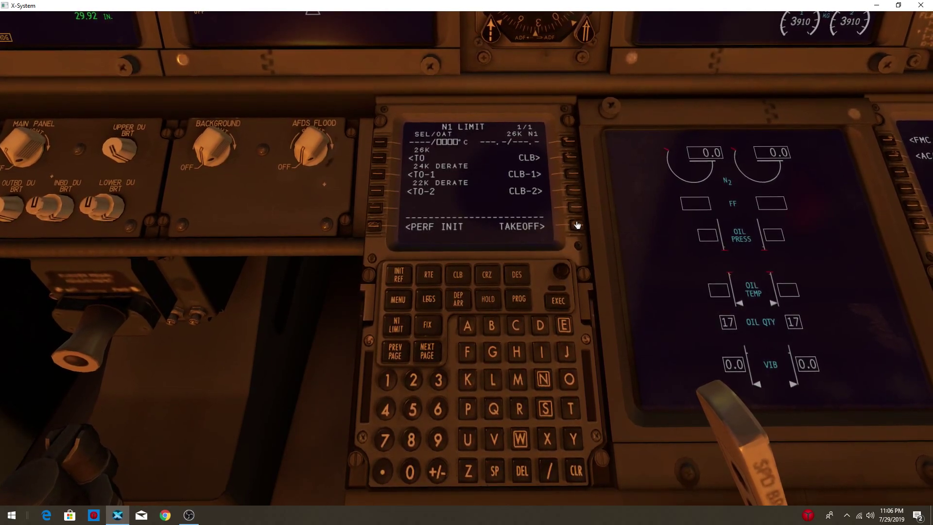
{"action": "left_click", "coordinate": [382, 142]}
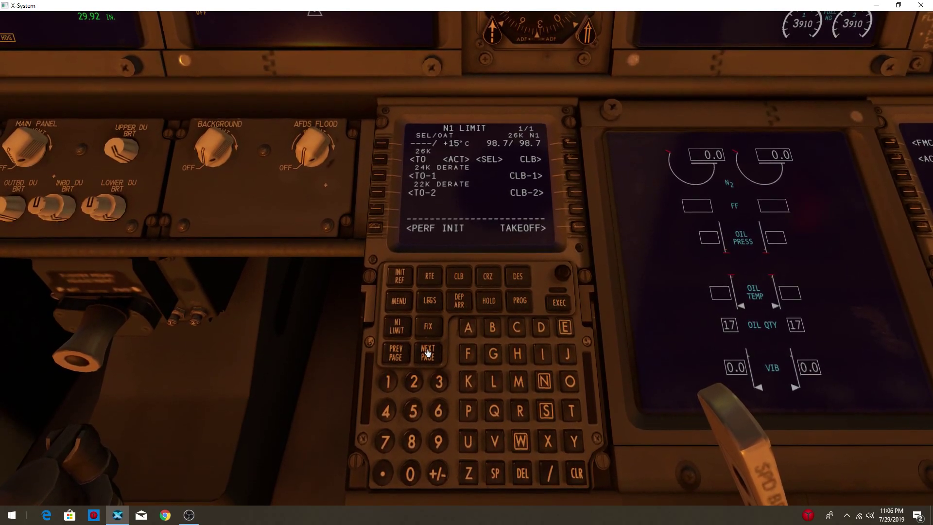
- On TAKEOFF REF, enter flaps 10, accept V-speeds 122/123/136, and clear the verify message
{"action": "left_click", "coordinate": [573, 227]}
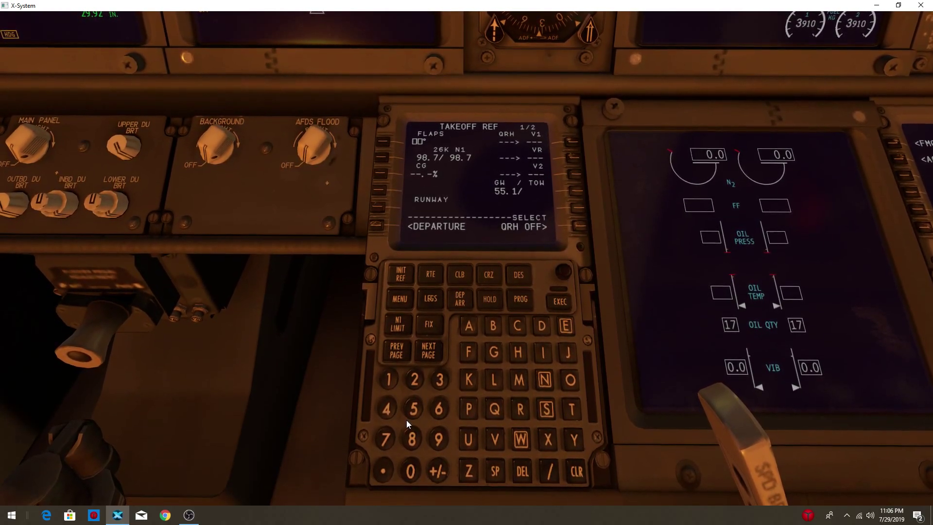
{"action": "left_click", "coordinate": [388, 379]}
{"action": "left_click", "coordinate": [410, 471]}
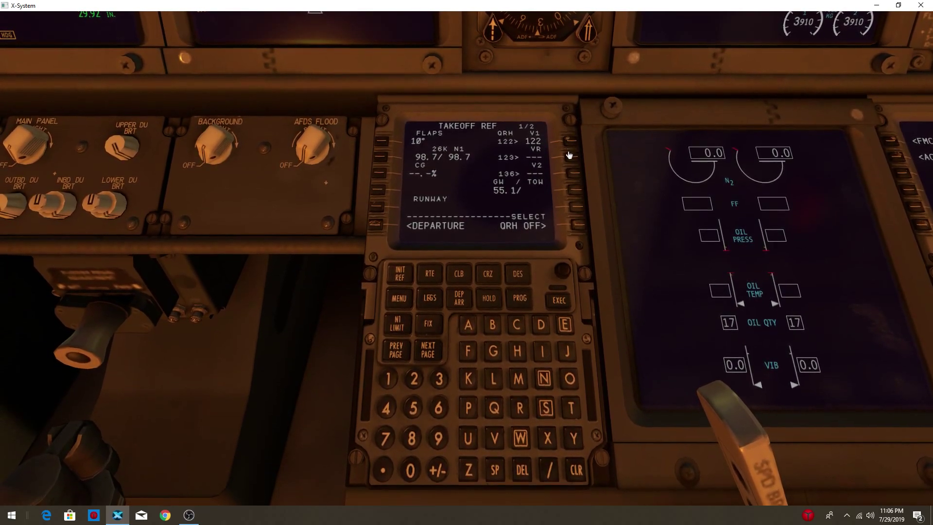
{"action": "left_click", "coordinate": [571, 156]}
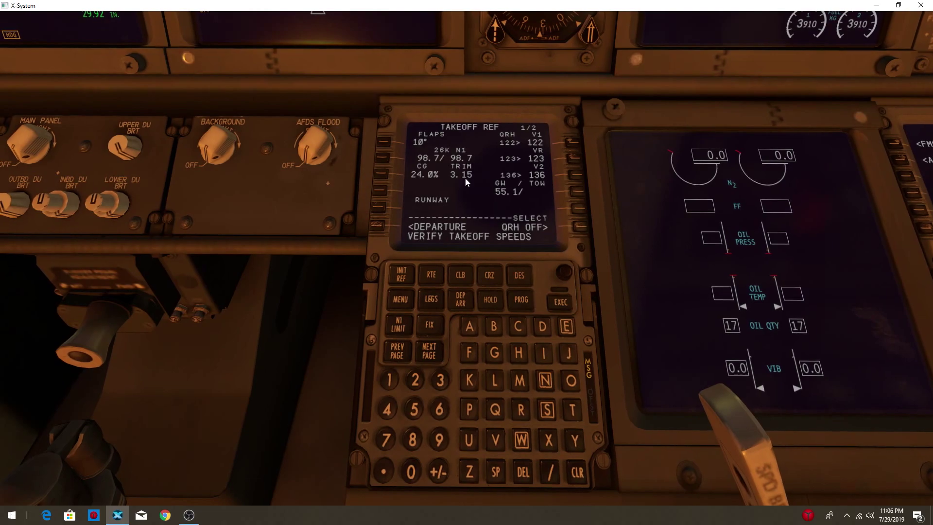
{"action": "left_click", "coordinate": [575, 470]}
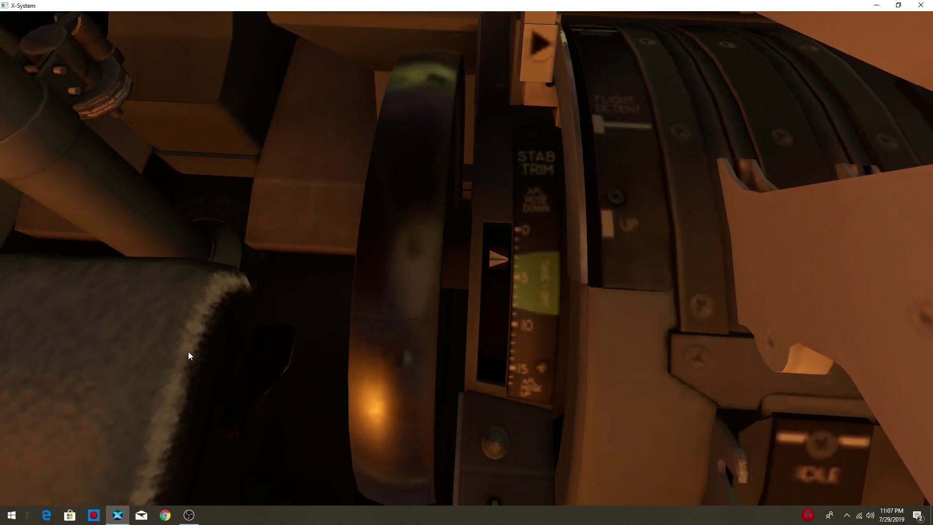
- After checking stab trim 3.15, bring the view back to the TAKEOFF REF page
{"action": "key", "text": "KP_8"}
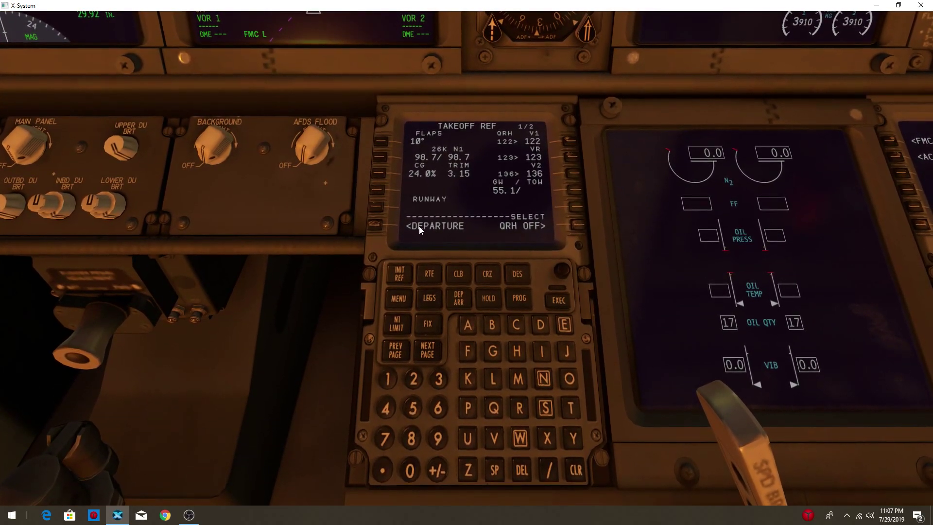
- Select the ZZ0001 departure with IPL transition from runway 27 and execute the route
{"action": "left_click", "coordinate": [379, 225]}
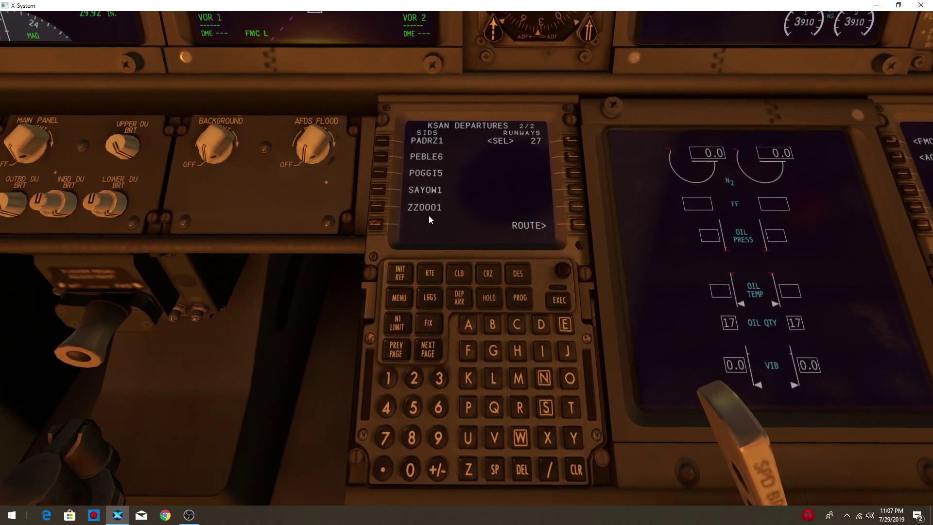
{"action": "left_click", "coordinate": [379, 209]}
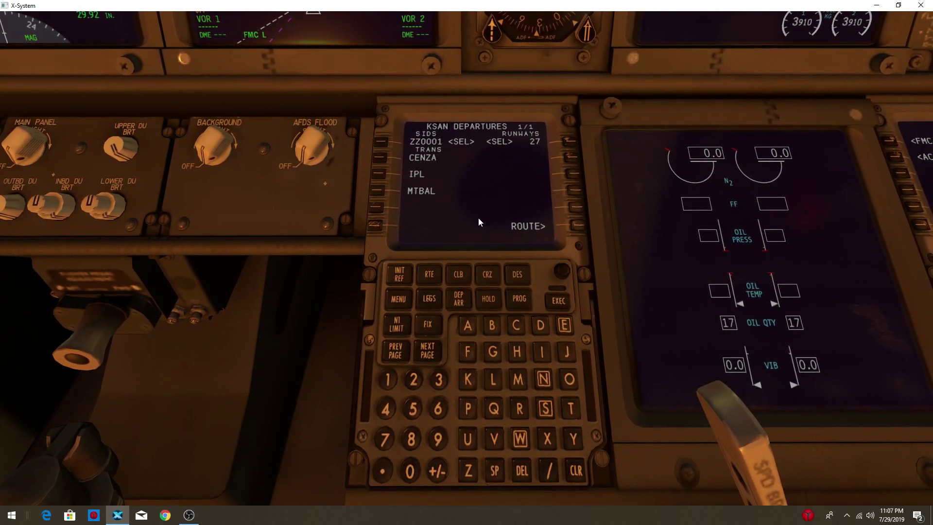
{"action": "left_click", "coordinate": [381, 173]}
{"action": "left_click", "coordinate": [576, 225]}
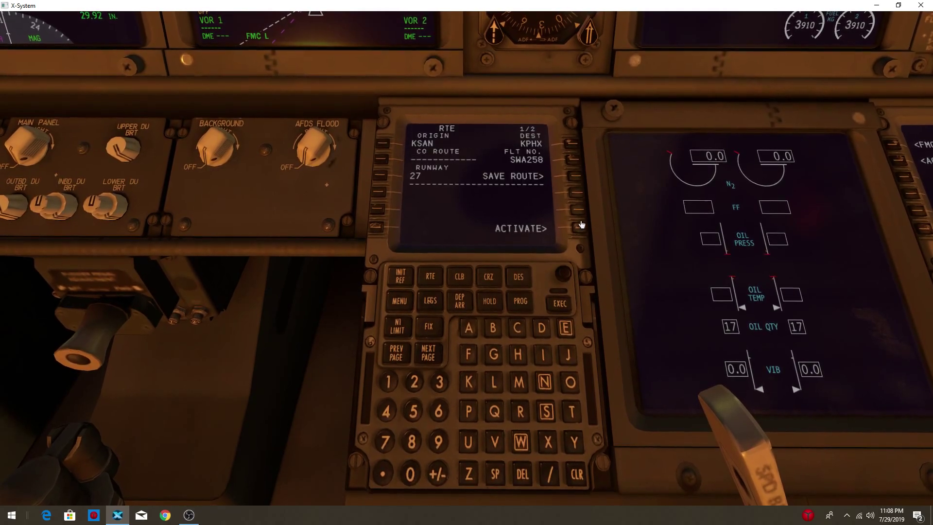
{"action": "left_click", "coordinate": [559, 299]}
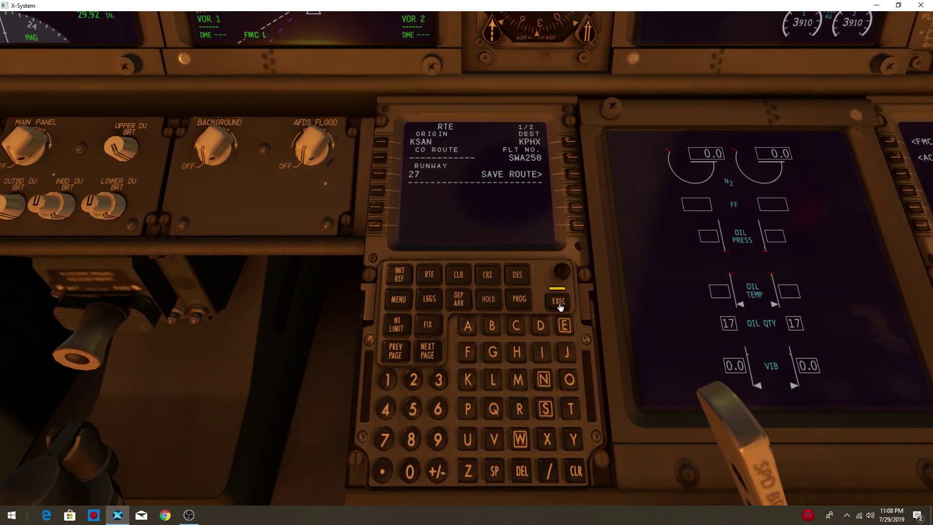
{"action": "left_click", "coordinate": [459, 298]}
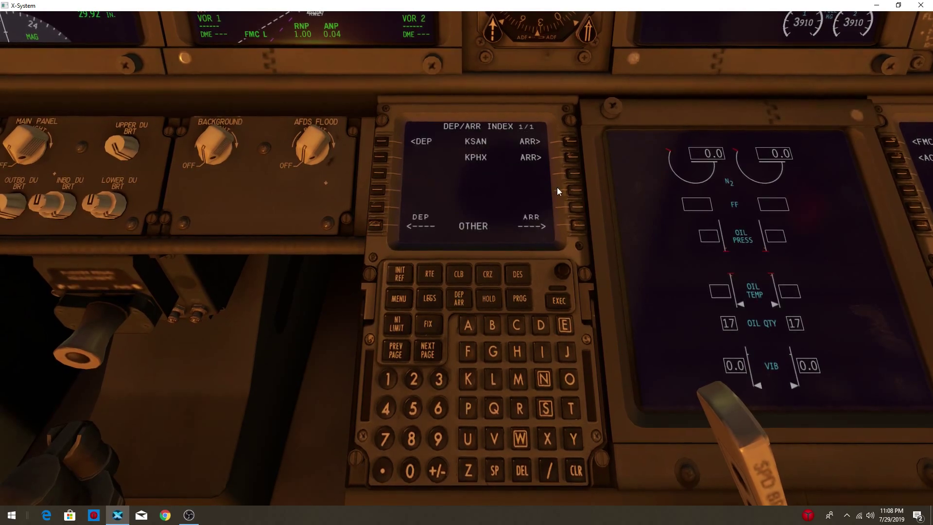
- Choose the ILS 08 approach and HYDRR1 arrival for KPHX, then erase them to start over
{"action": "left_click", "coordinate": [570, 159]}
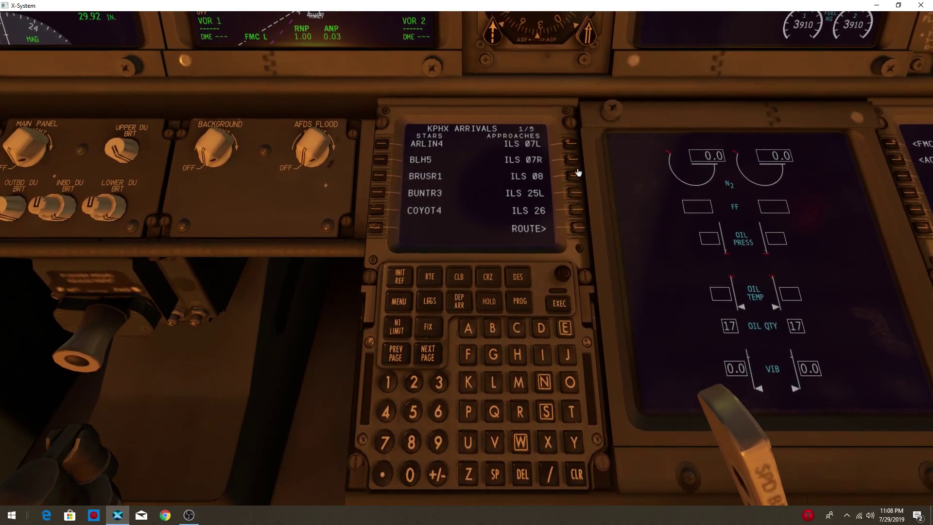
{"action": "left_click", "coordinate": [577, 175]}
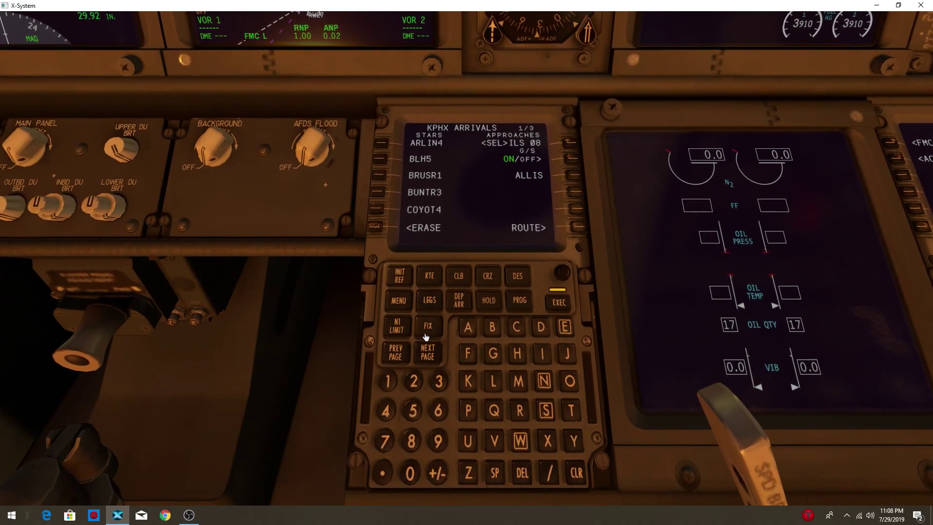
{"action": "left_click", "coordinate": [426, 345]}
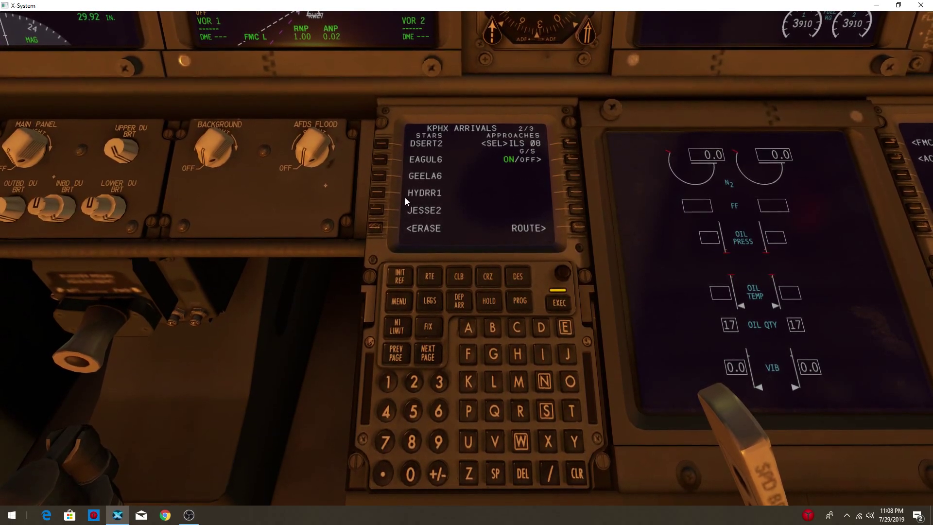
{"action": "left_click", "coordinate": [380, 190]}
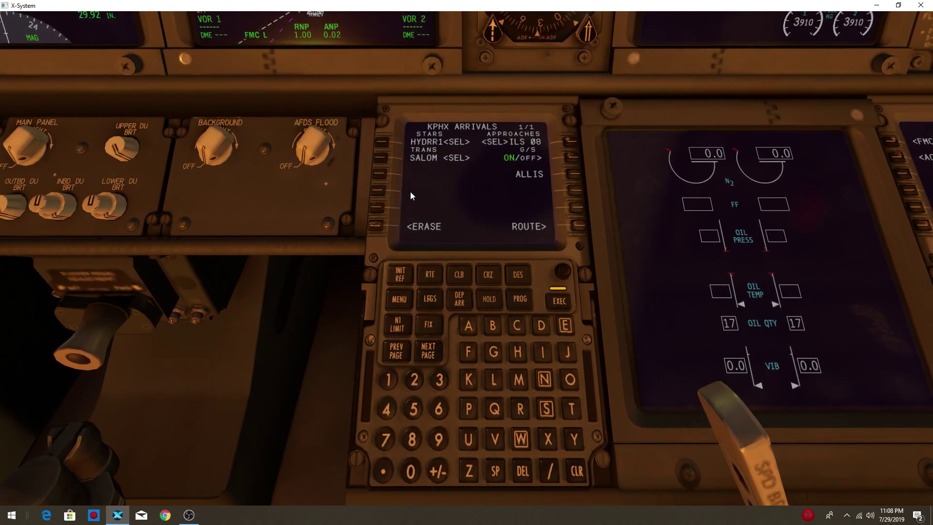
{"action": "left_click", "coordinate": [374, 225]}
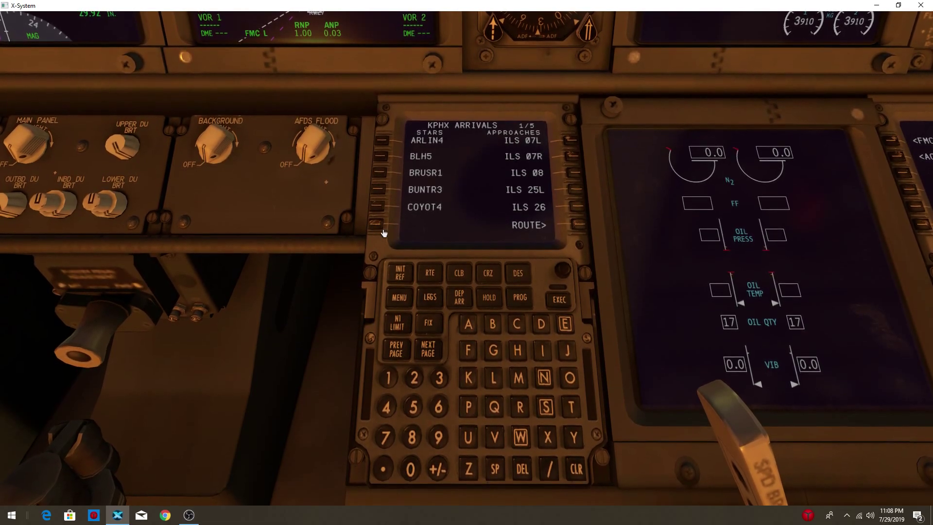
- Reselect the ILS 08 approach with the HYDRR1 arrival and return to RTE page 1
{"action": "left_click", "coordinate": [428, 349]}
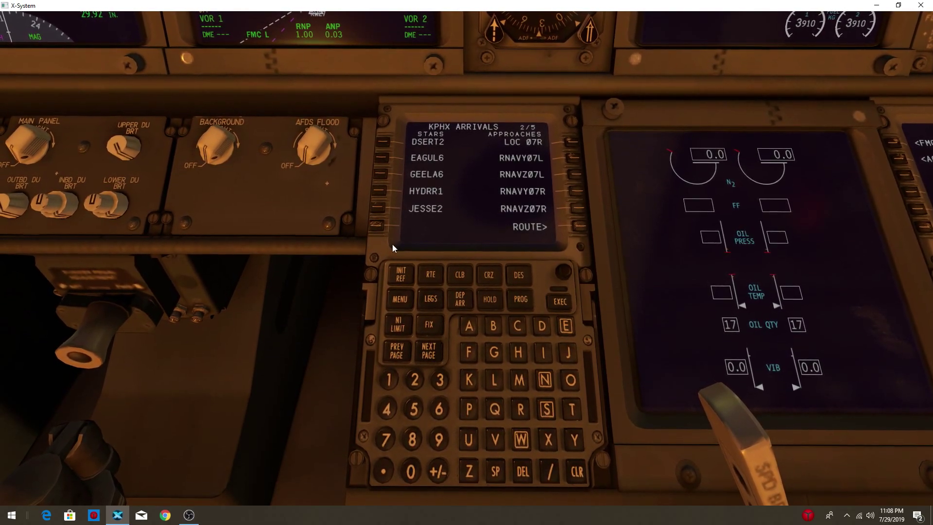
{"action": "left_click", "coordinate": [378, 192]}
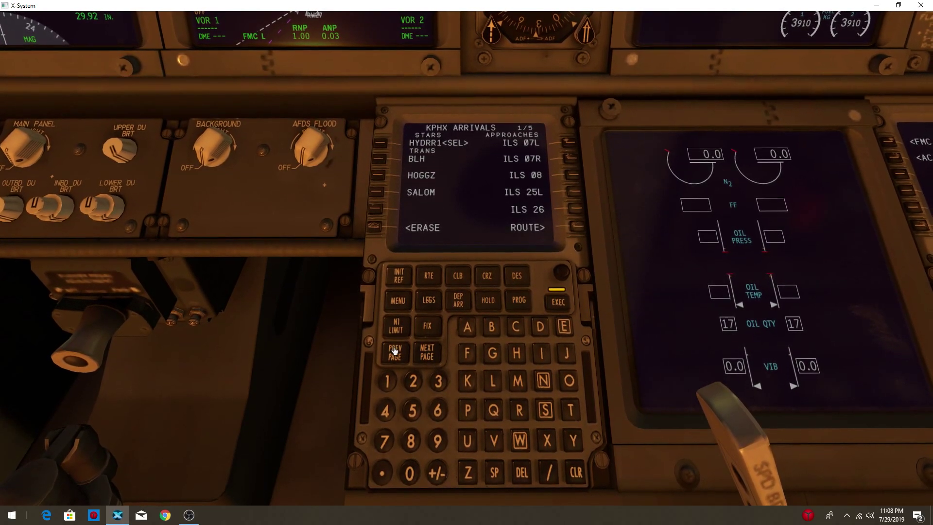
{"action": "left_click", "coordinate": [377, 225]}
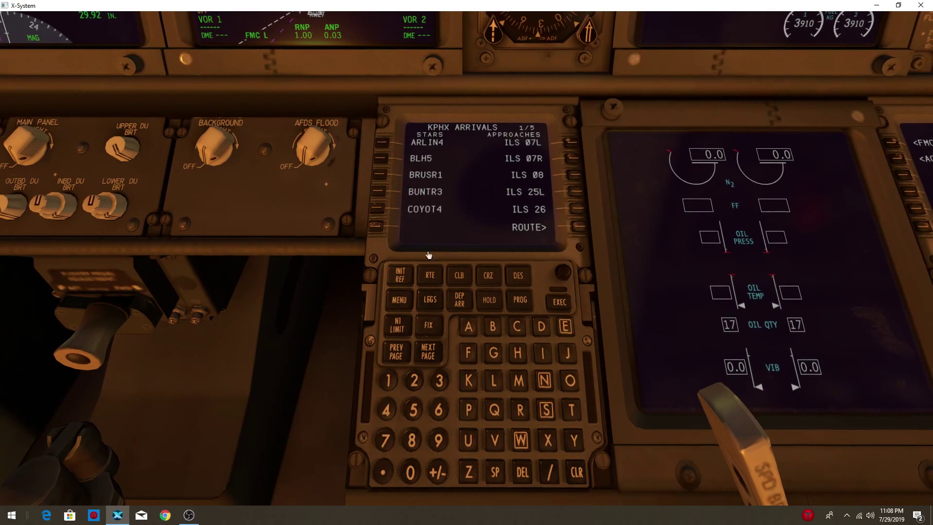
{"action": "left_click", "coordinate": [572, 181]}
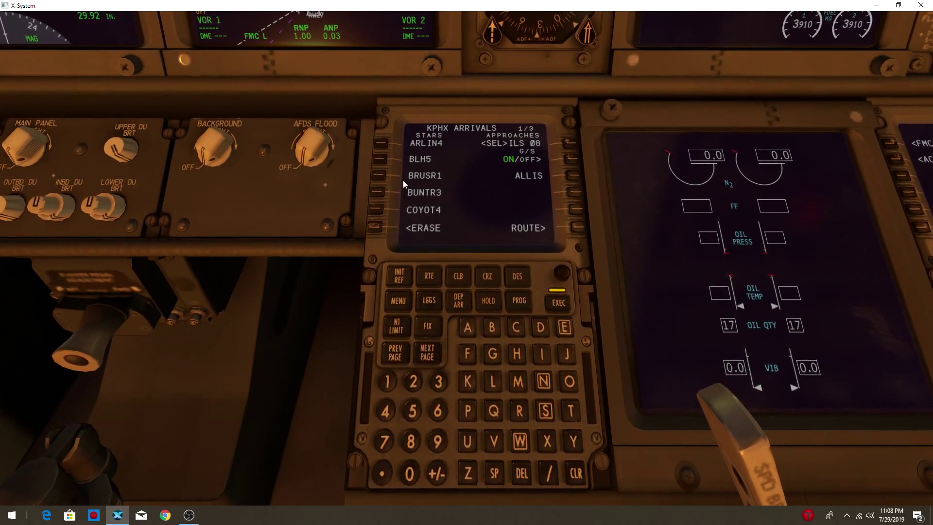
{"action": "left_click", "coordinate": [429, 349]}
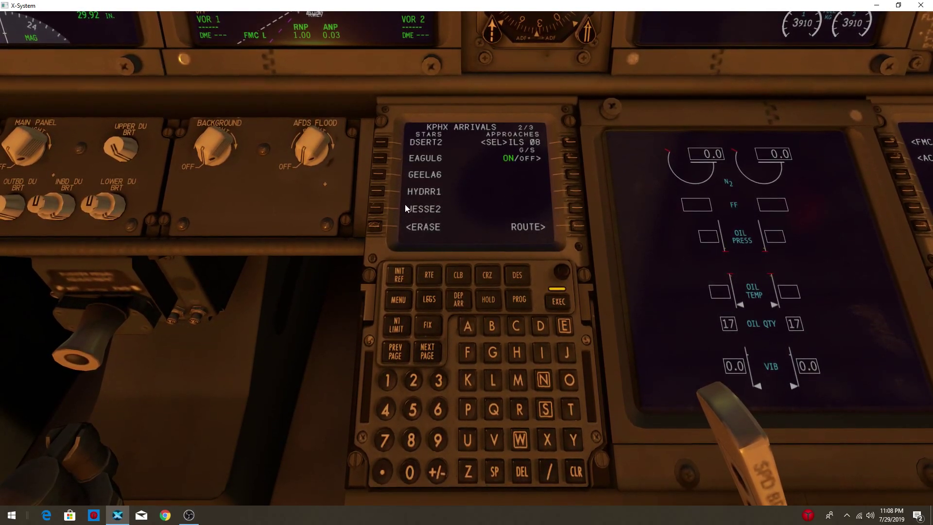
{"action": "left_click", "coordinate": [377, 191]}
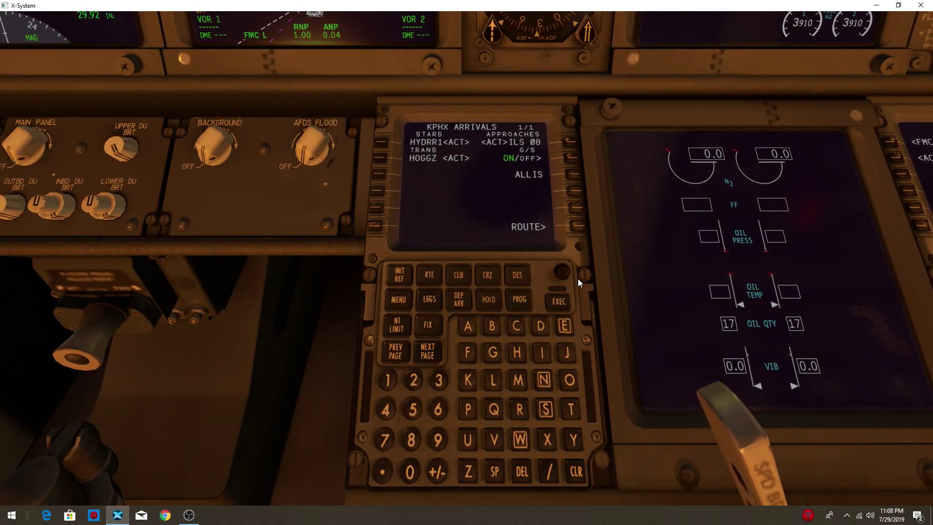
{"action": "left_click", "coordinate": [578, 227]}
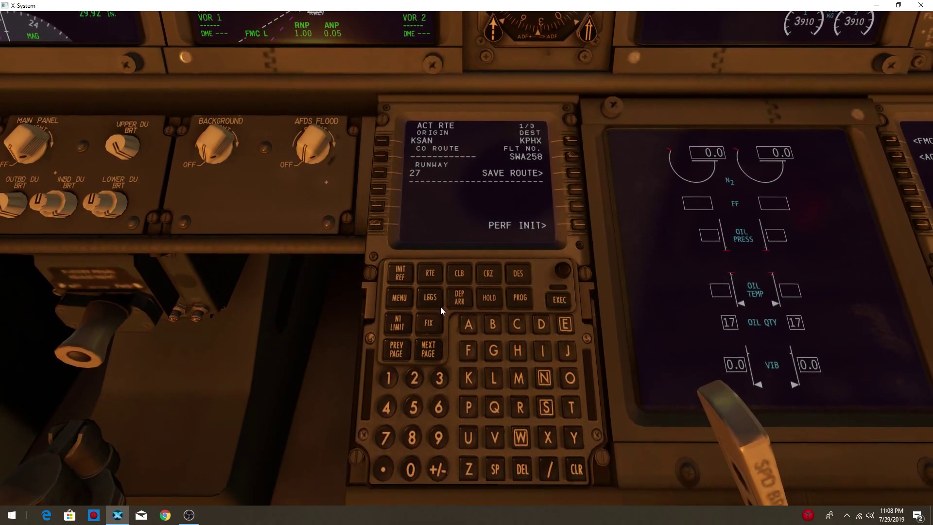
- On the LEGS page, close the discontinuity after IPL with HOGGZ and execute the change
{"action": "left_click", "coordinate": [431, 299]}
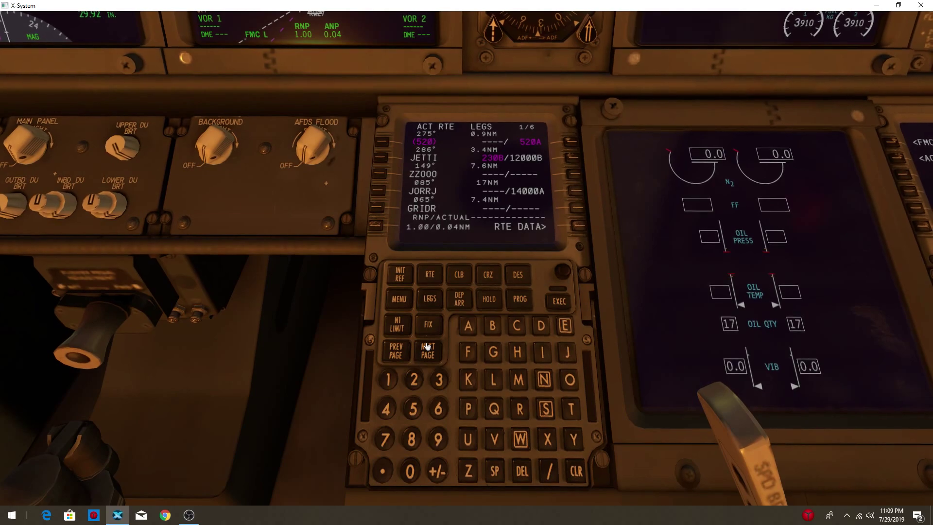
{"action": "left_click", "coordinate": [427, 346]}
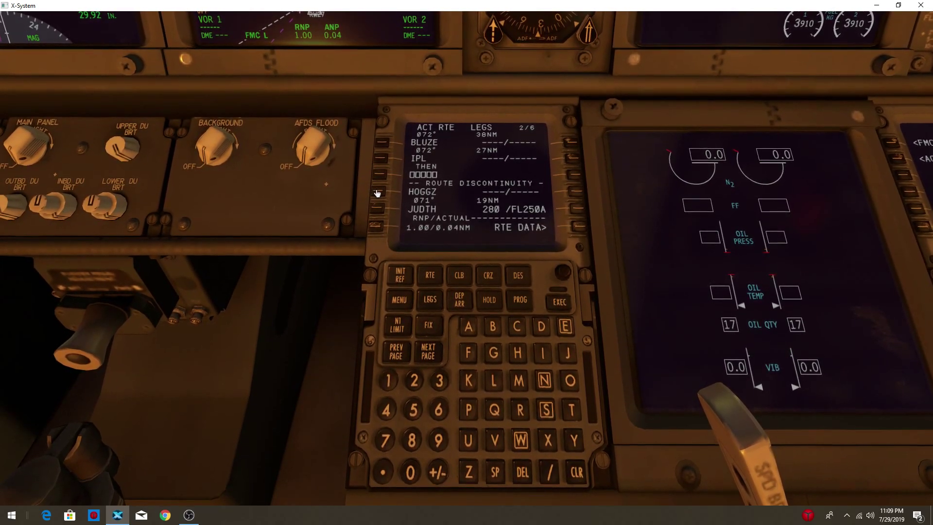
{"action": "left_click", "coordinate": [379, 192]}
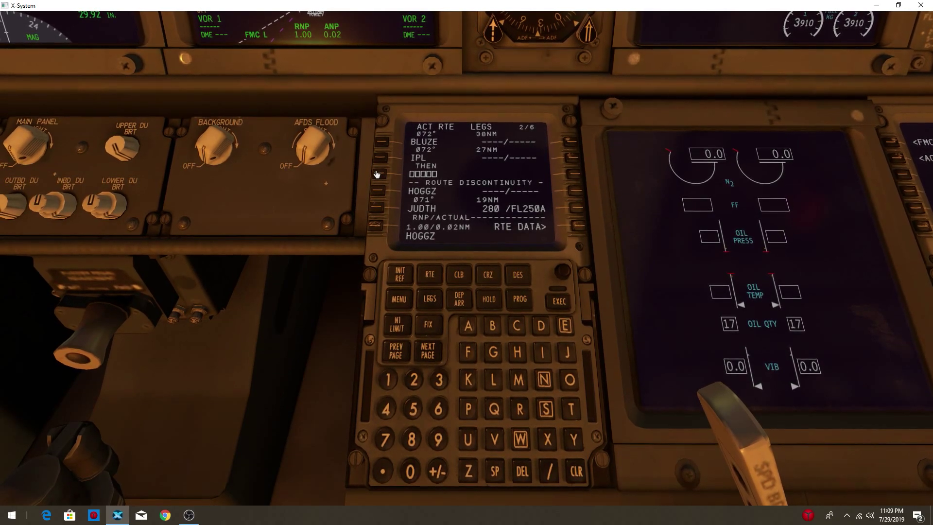
{"action": "left_click", "coordinate": [377, 174]}
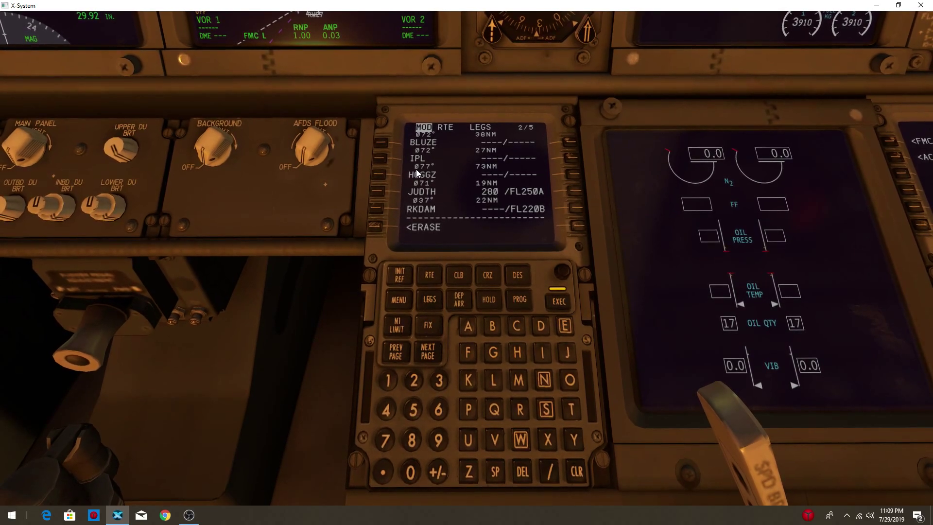
{"action": "left_click", "coordinate": [558, 301]}
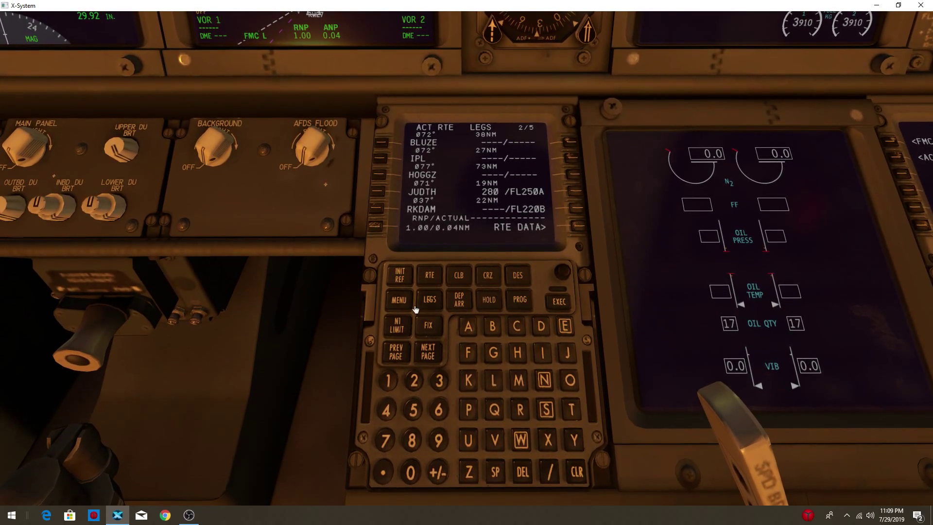
- Page through the remaining legs out to RW08 and back to the first page
{"action": "left_click", "coordinate": [425, 355]}
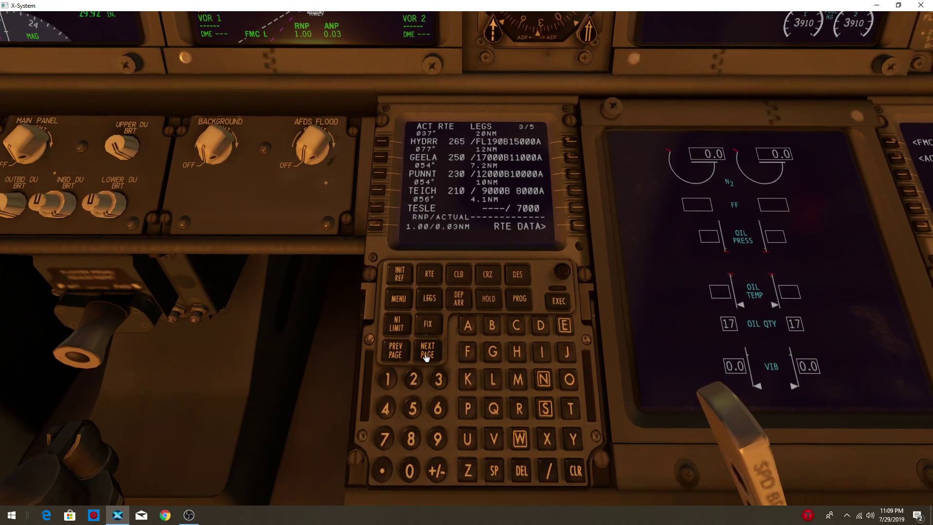
{"action": "left_click", "coordinate": [425, 355]}
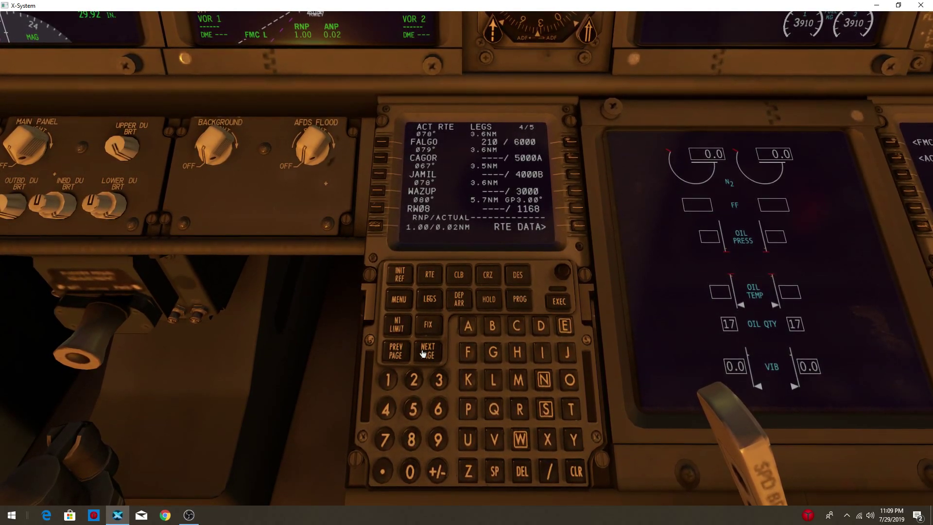
{"action": "left_click", "coordinate": [425, 353]}
{"action": "left_click", "coordinate": [426, 353]}
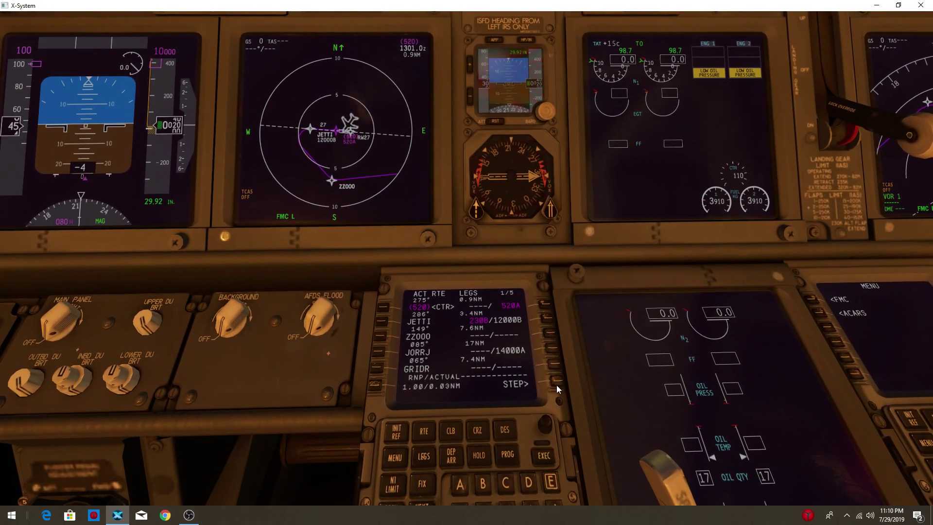
- Step the PLAN map through ZZ000, JORRJ, TEICH, TESLE, FALGO, CAGOR and RW08 to the AVENT hold
{"action": "left_click", "coordinate": [556, 382]}
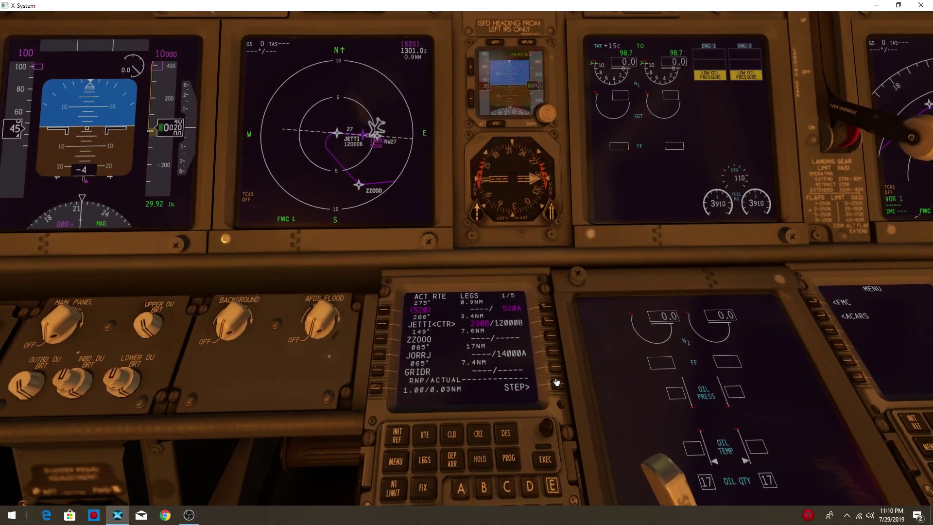
{"action": "left_click", "coordinate": [556, 382]}
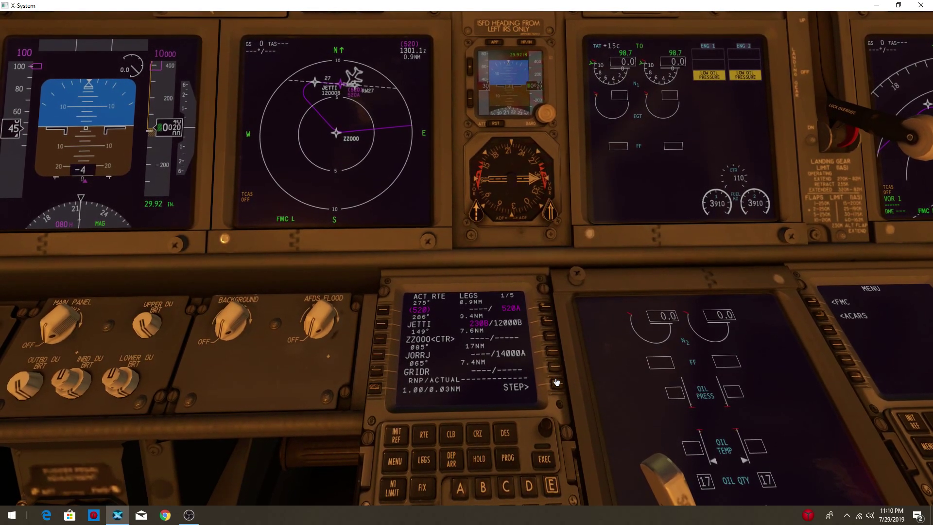
{"action": "left_click", "coordinate": [556, 381]}
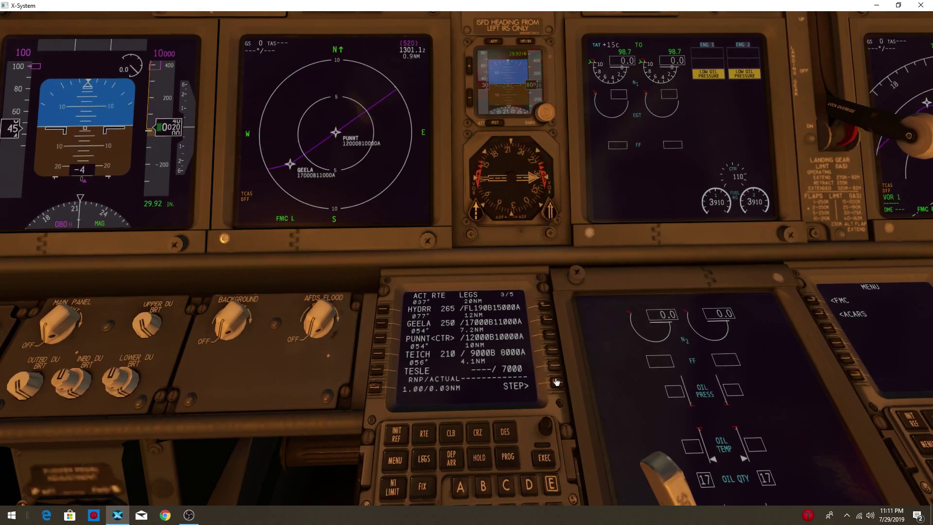
{"action": "left_click", "coordinate": [556, 382]}
{"action": "left_click", "coordinate": [556, 382]}
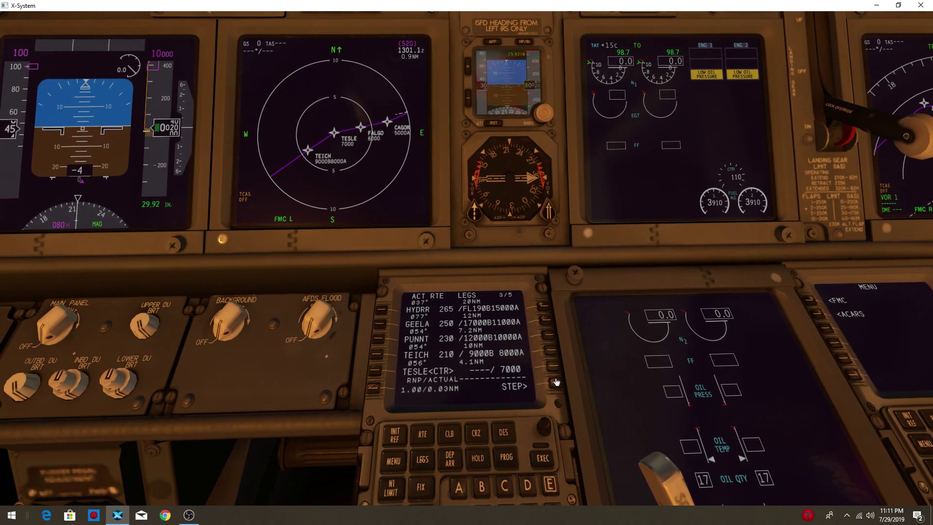
{"action": "left_click", "coordinate": [557, 382]}
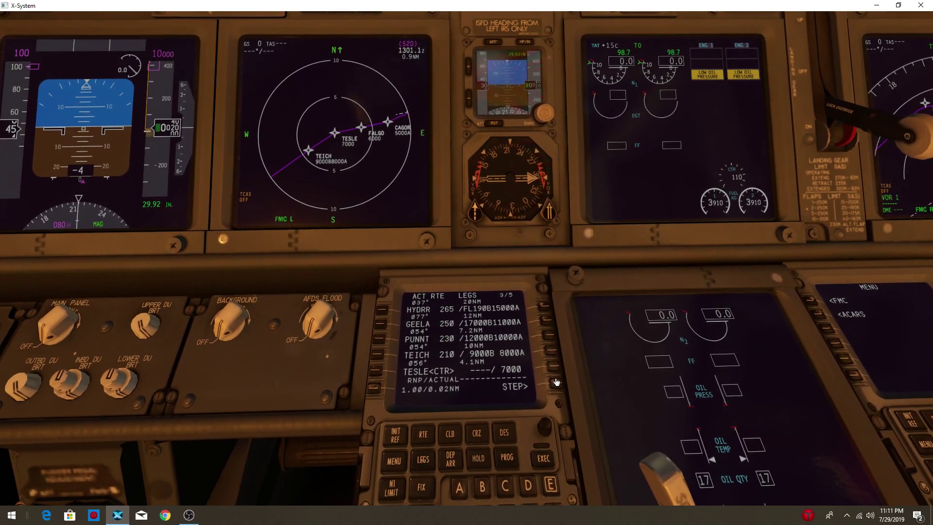
{"action": "left_click", "coordinate": [557, 382]}
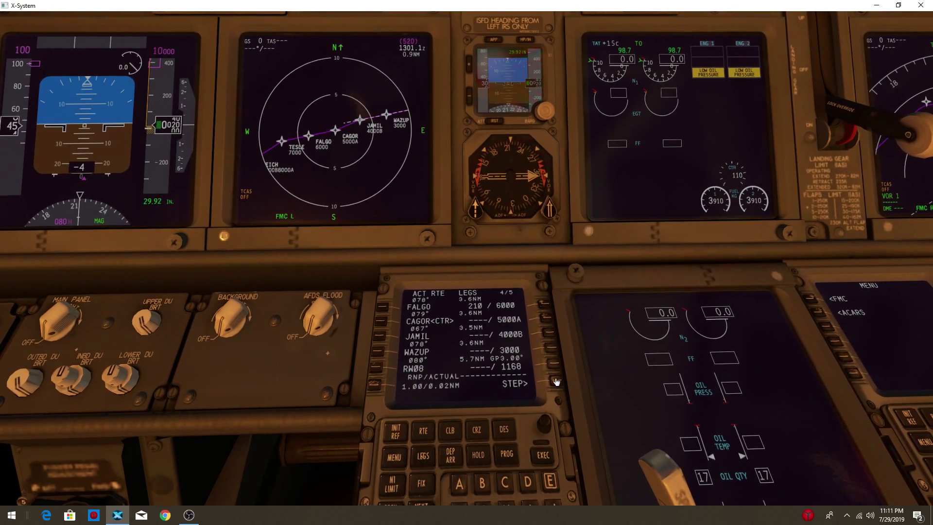
{"action": "left_click", "coordinate": [556, 382]}
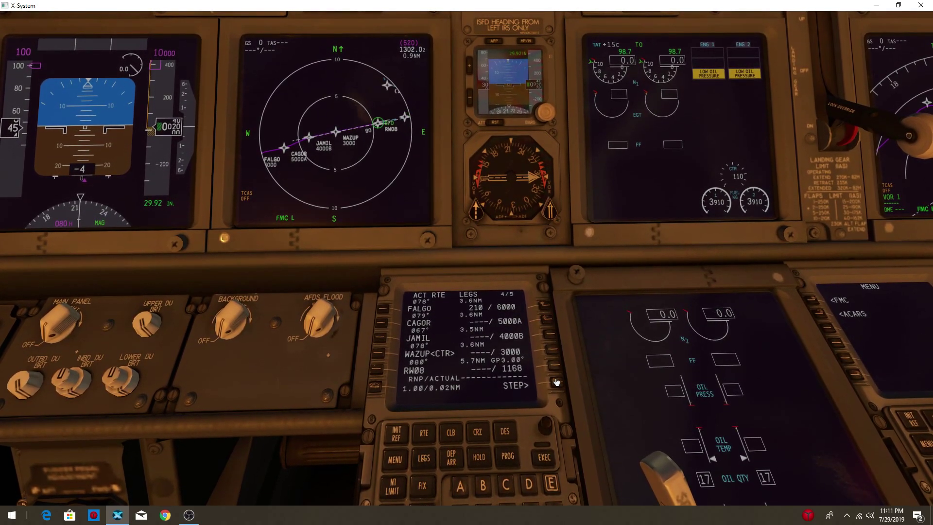
{"action": "left_click", "coordinate": [557, 381]}
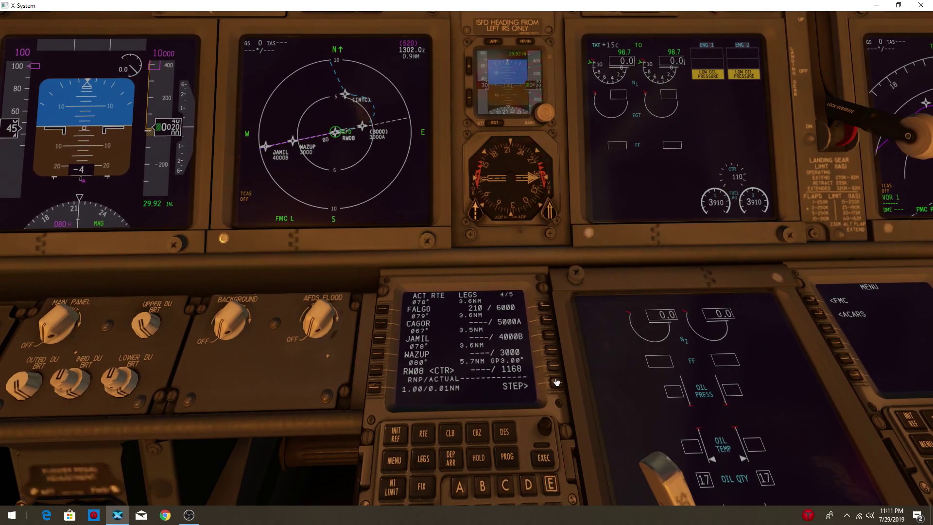
{"action": "left_click", "coordinate": [556, 382]}
{"action": "left_click", "coordinate": [556, 381]}
{"action": "left_click", "coordinate": [556, 382]}
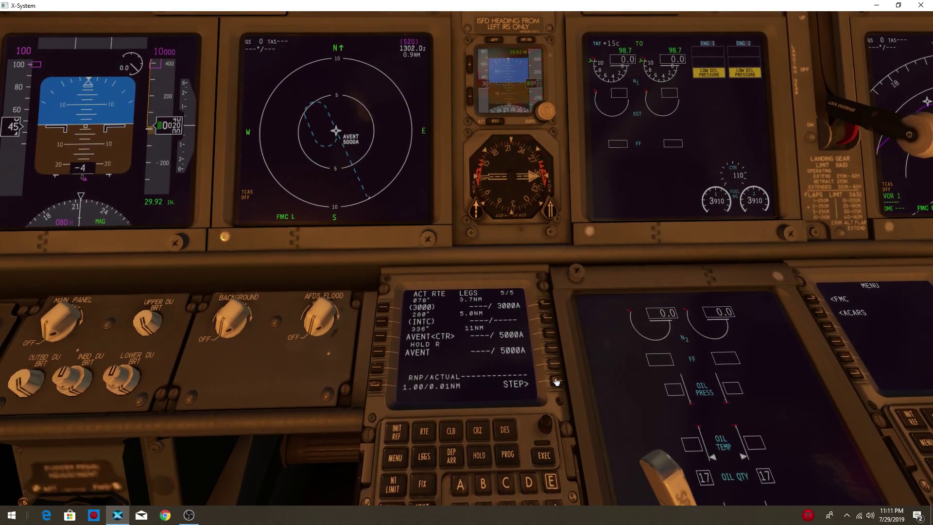
{"action": "left_click", "coordinate": [556, 381]}
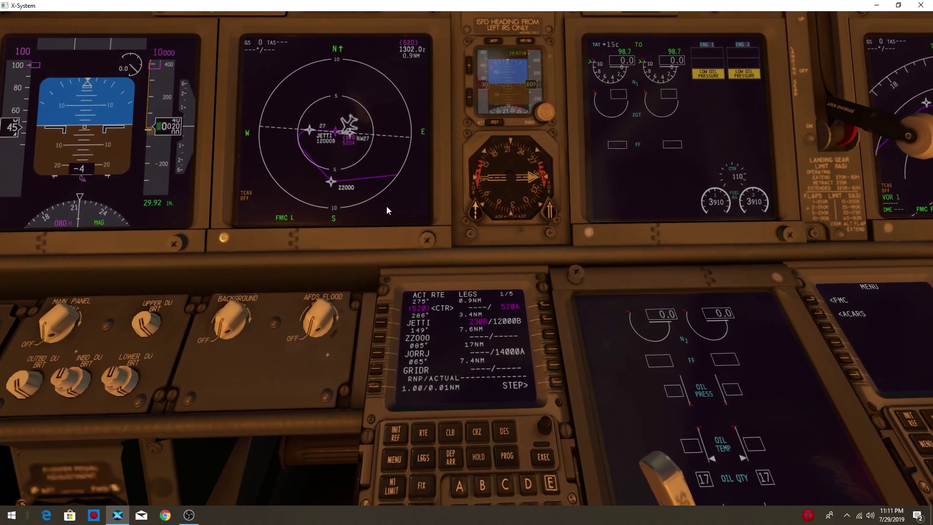
- Go to an external view and orbit the camera around the parked Southwest 737
{"action": "key", "text": "shift+9"}
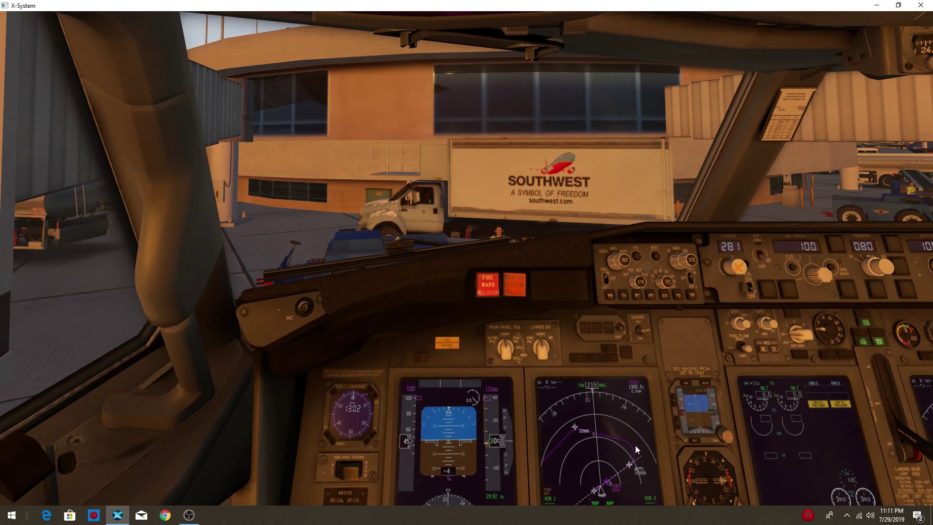
{"action": "key", "text": "shift+5"}
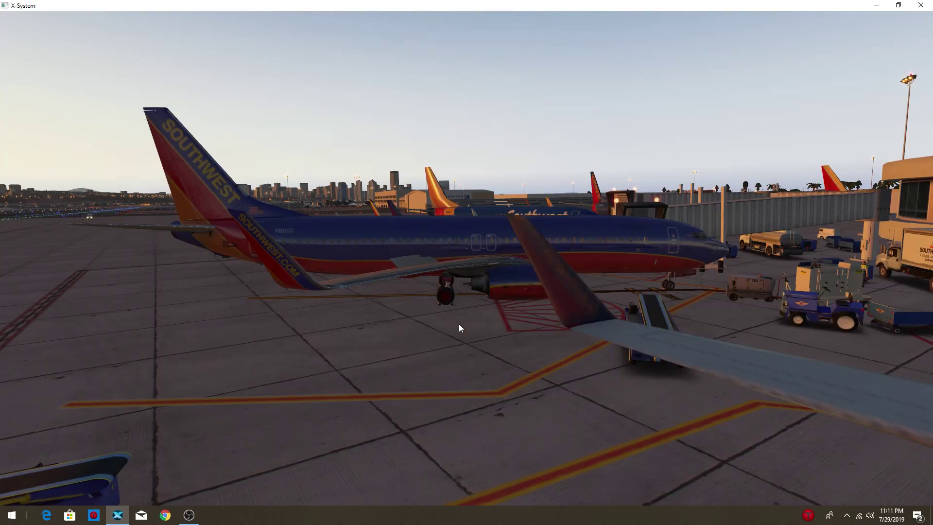
{"action": "key", "text": "Right"}
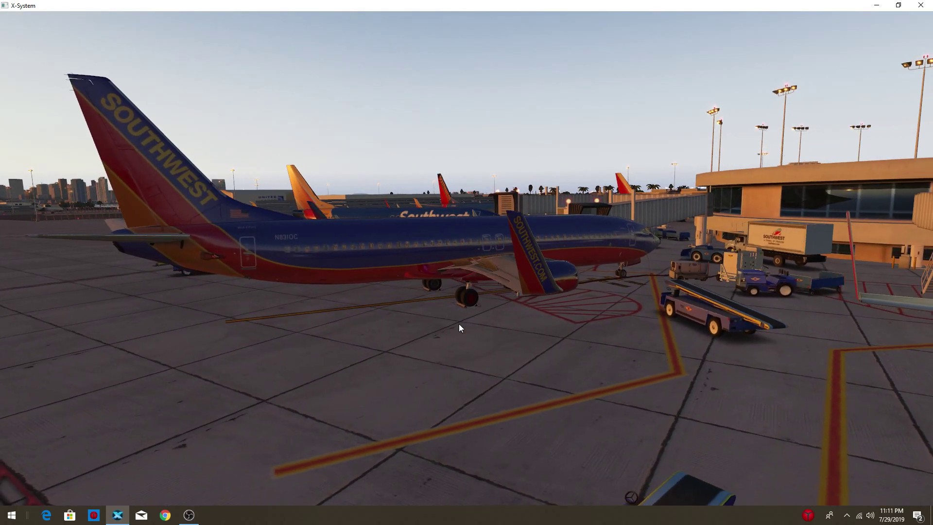
{"action": "key", "text": "Right"}
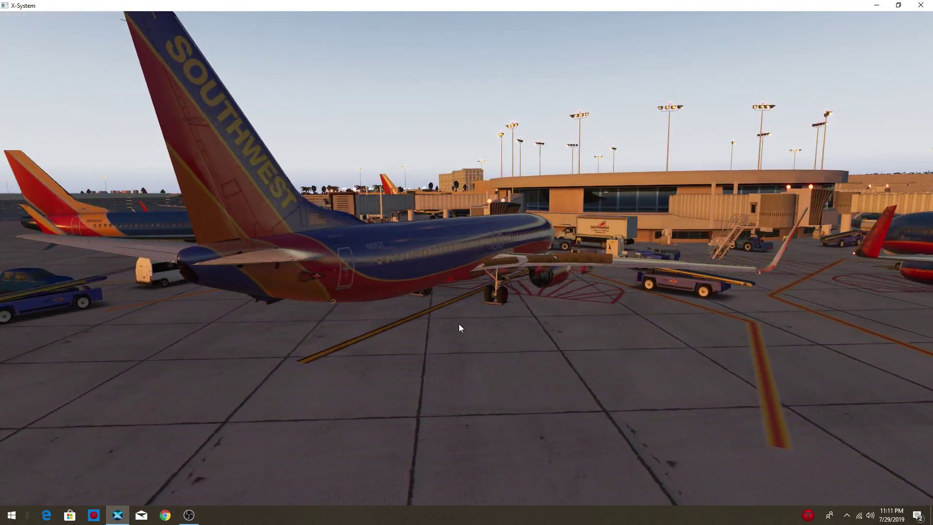
{"action": "key", "text": "Right"}
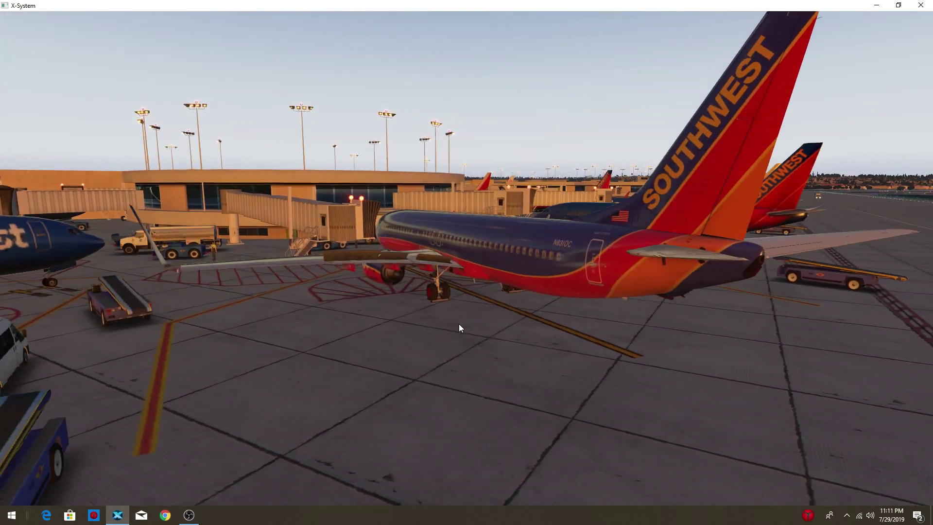
{"action": "key", "text": "Right"}
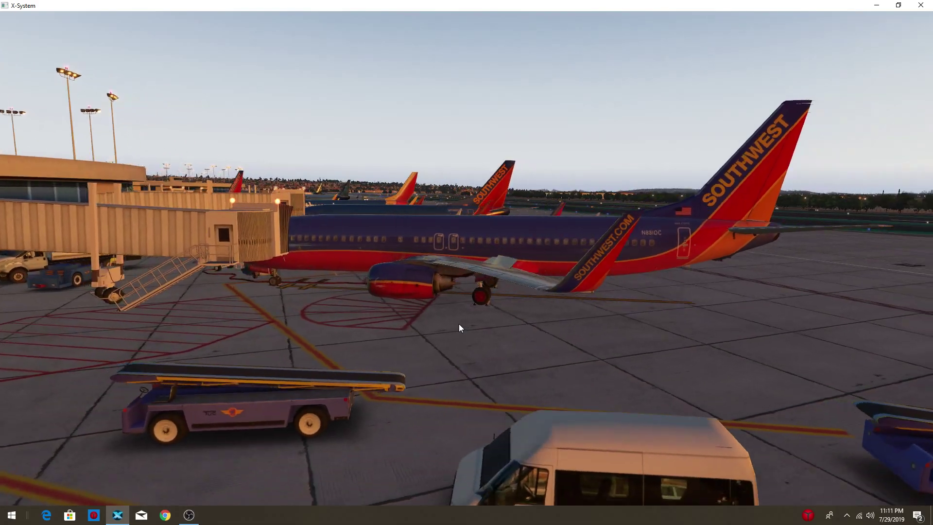
{"action": "key", "text": "Right"}
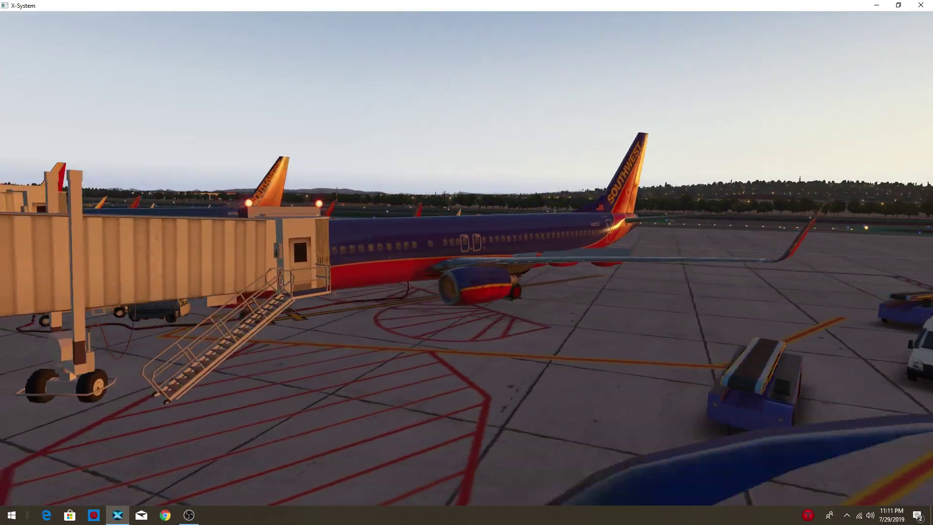
{"action": "key", "text": "Right"}
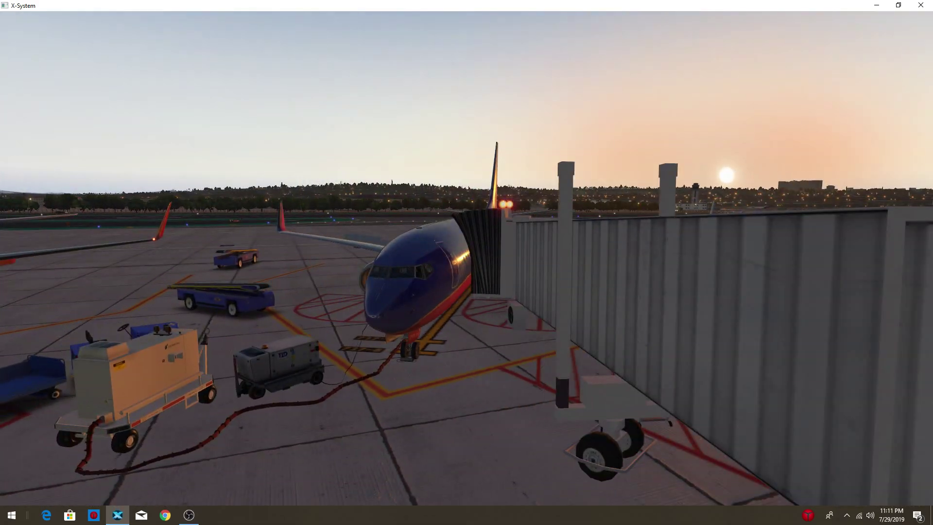
{"action": "key", "text": "Right"}
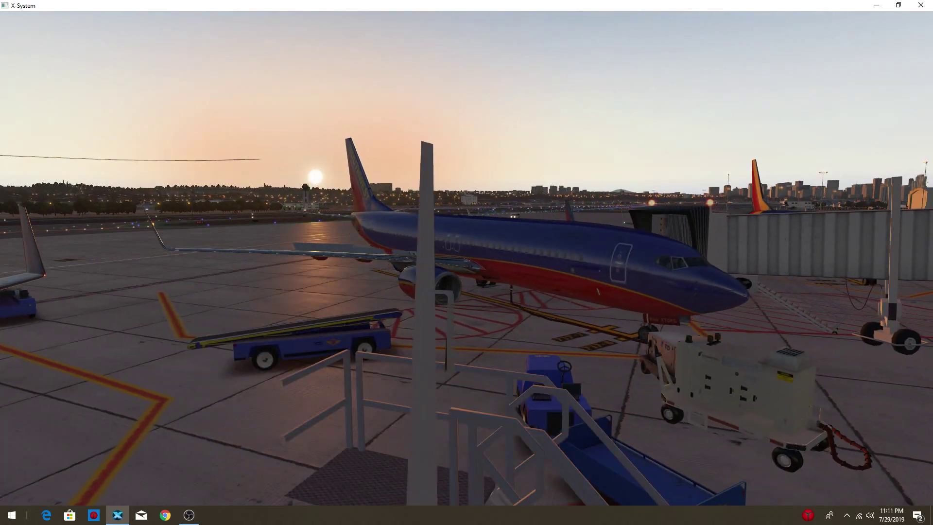
{"action": "key", "text": "Right"}
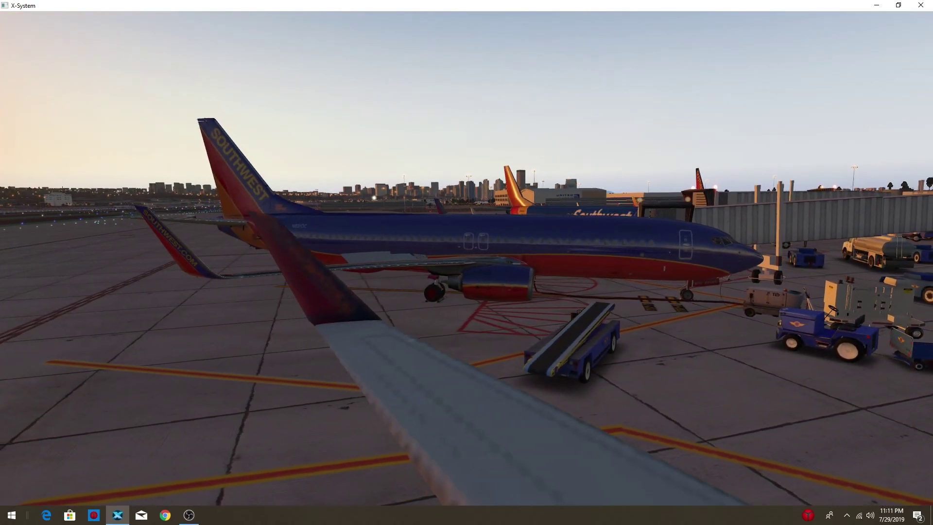